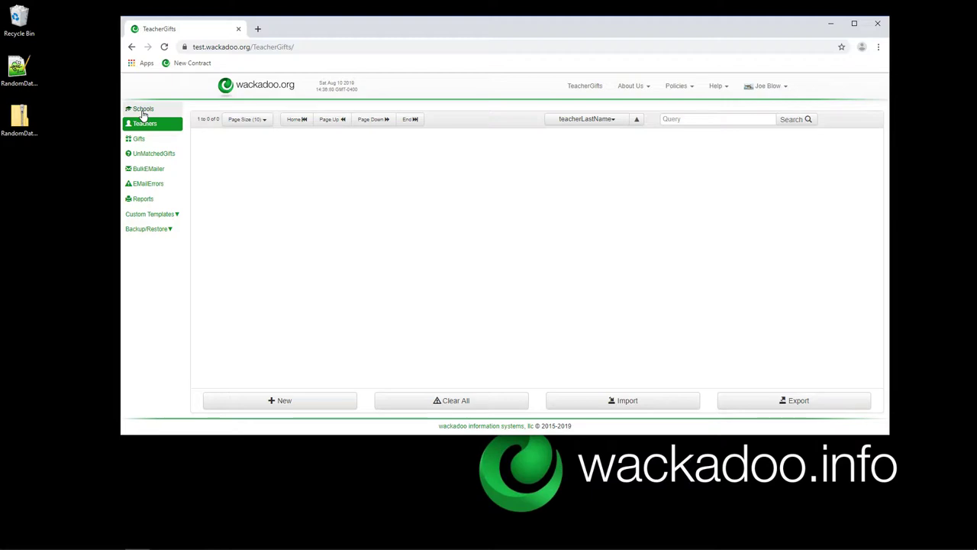
Check the empty Schools and Teachers lists, then bring up the Backup/Restore DataArchives options.
left_click(142, 111)
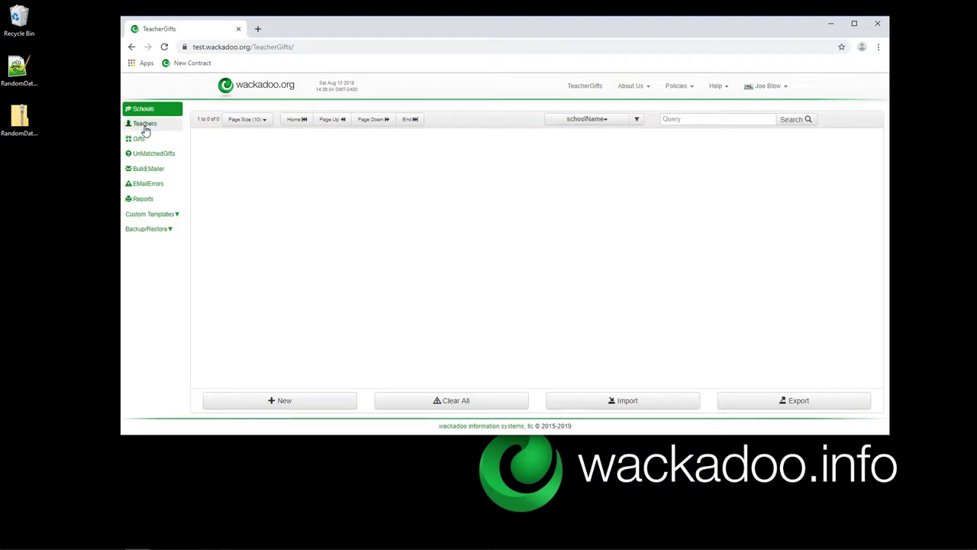
left_click(144, 125)
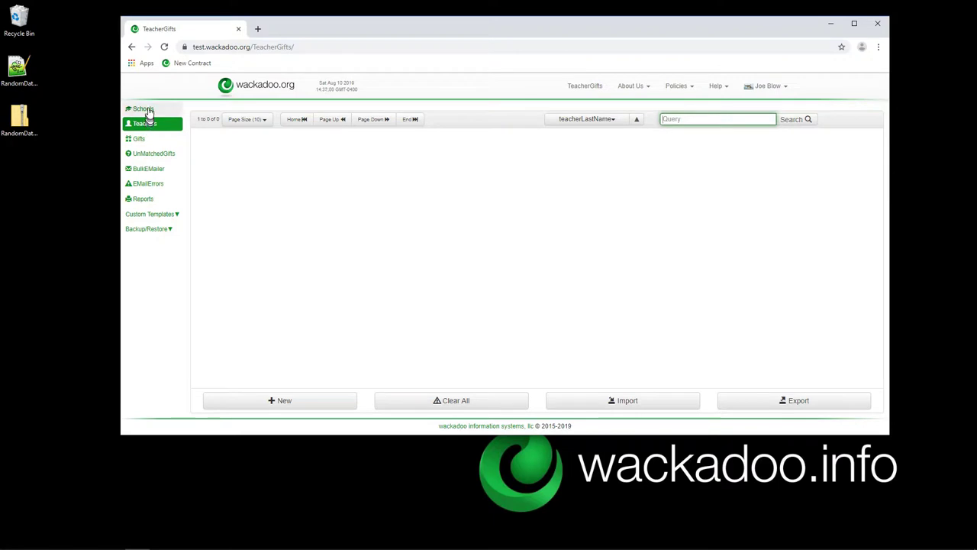
left_click(149, 110)
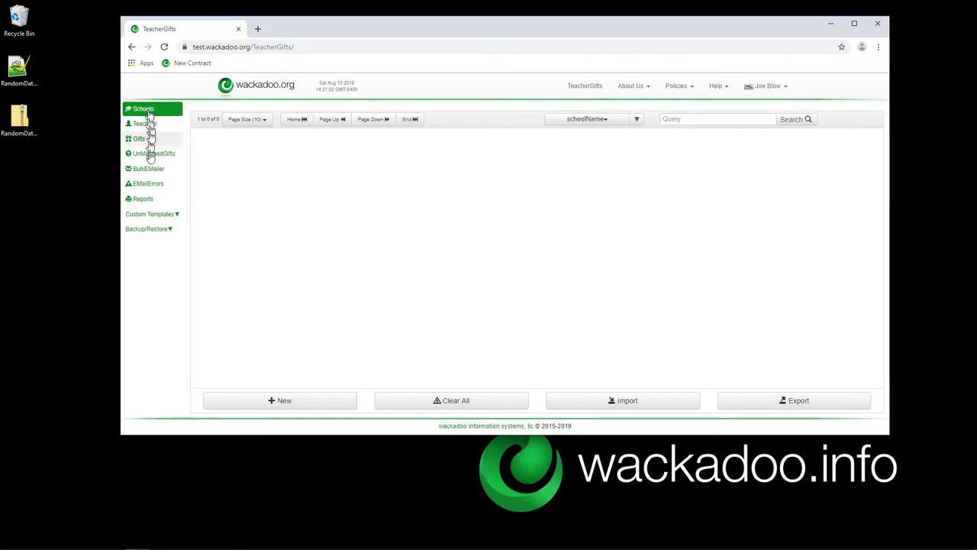
left_click(171, 231)
mouse_move(169, 254)
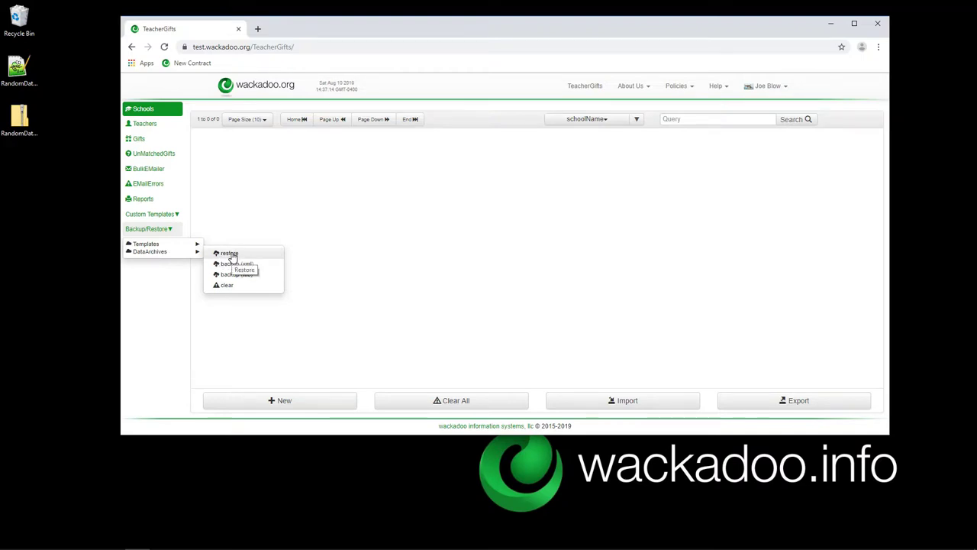
Accept the erase warnings and restore the database from RandomData.Export.with.Templates.xml.zip.
left_click(231, 255)
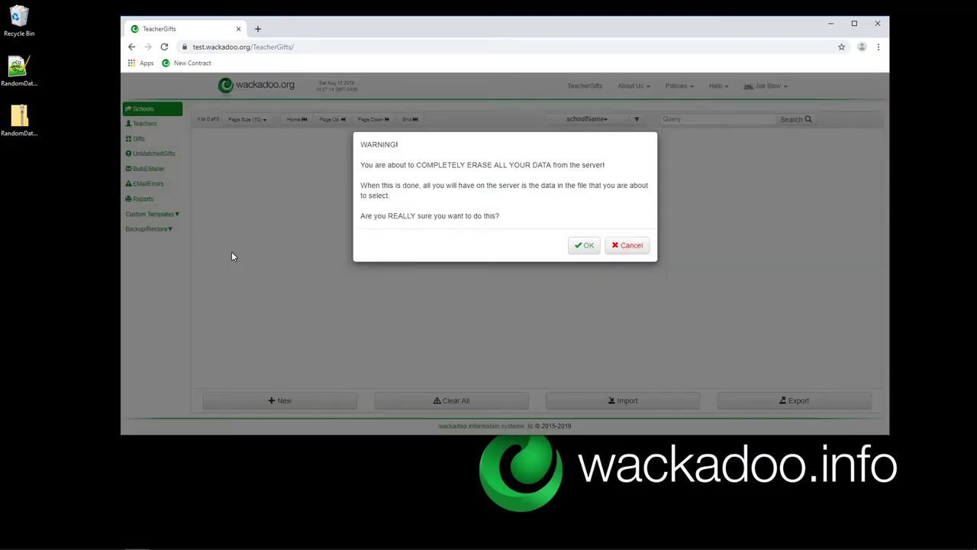
left_click(582, 246)
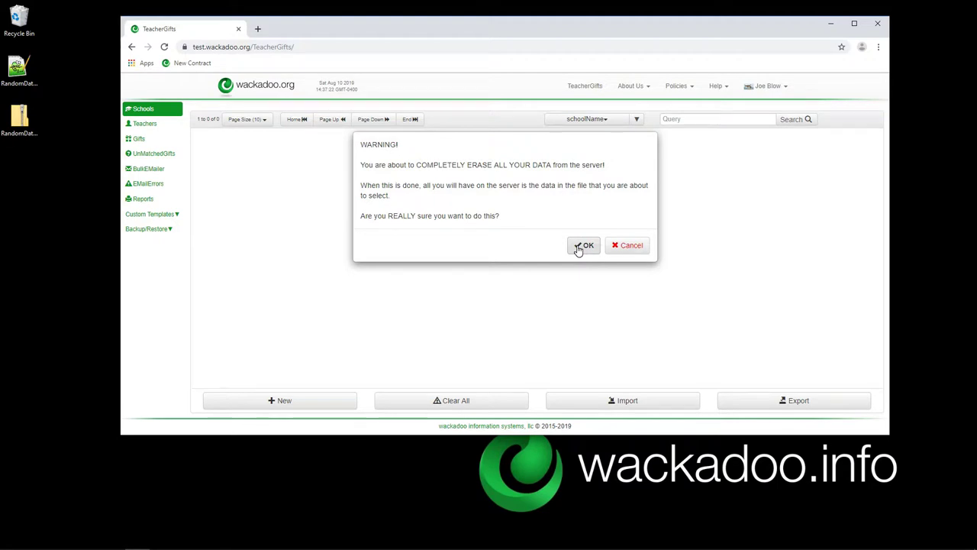
left_click(580, 246)
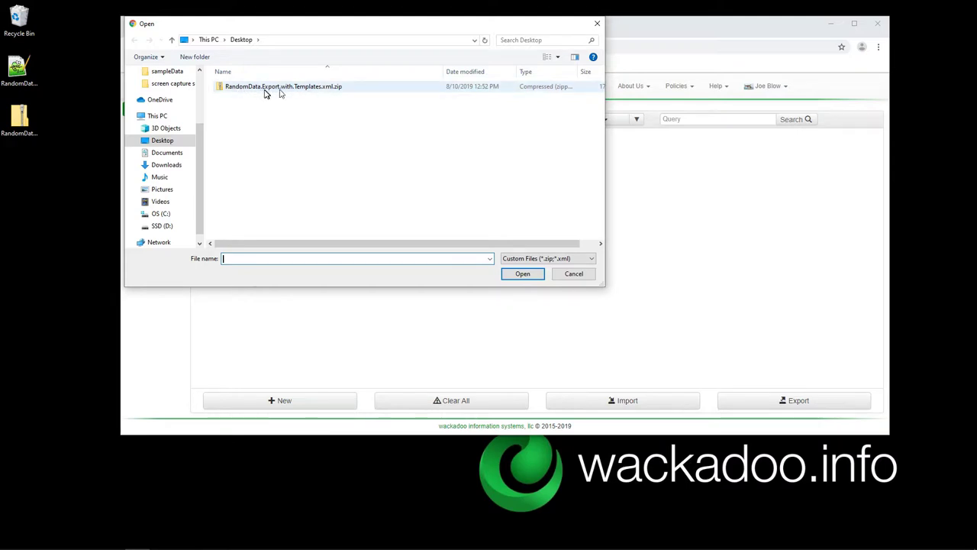
double_click(229, 88)
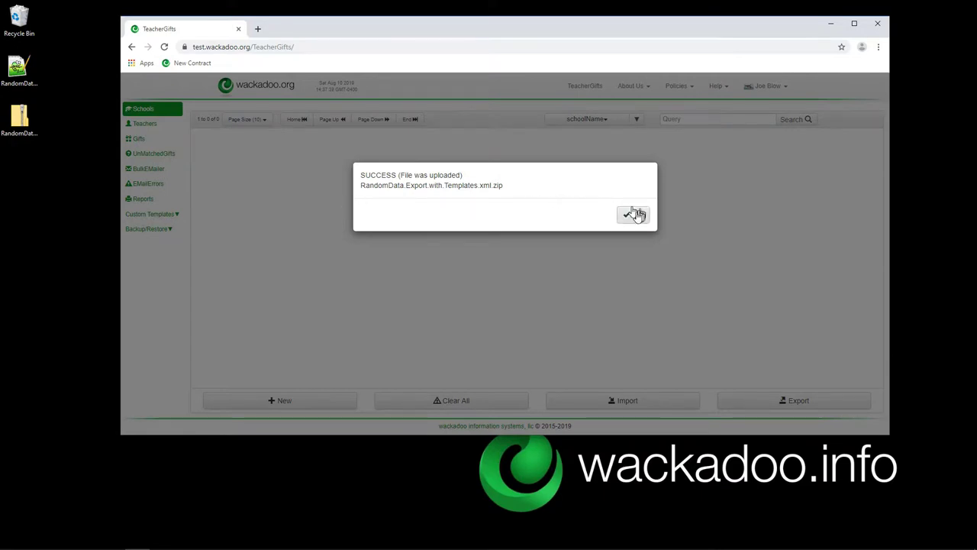
left_click(635, 217)
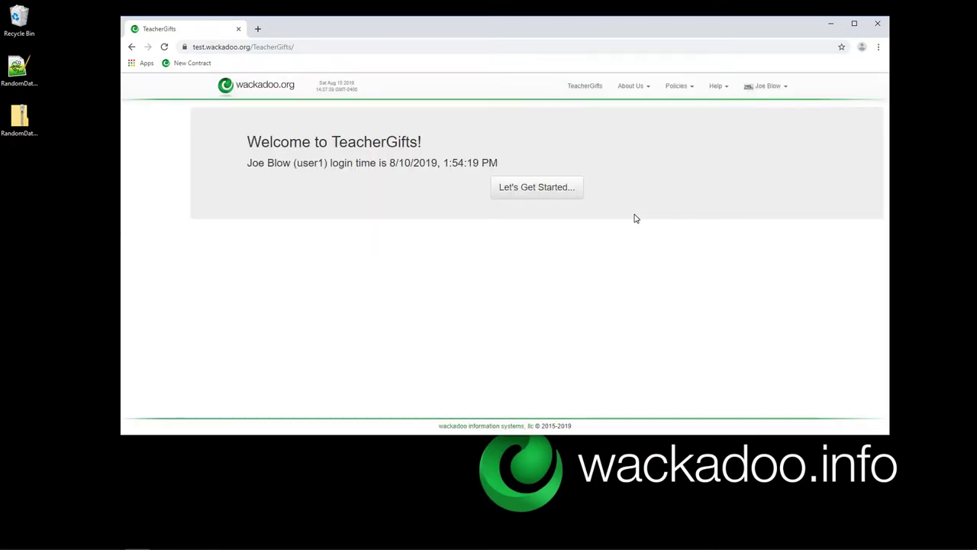
Get started, then open Tiny Tyke Nursery (schoolID 4) from the four schools in edit mode.
left_click(542, 189)
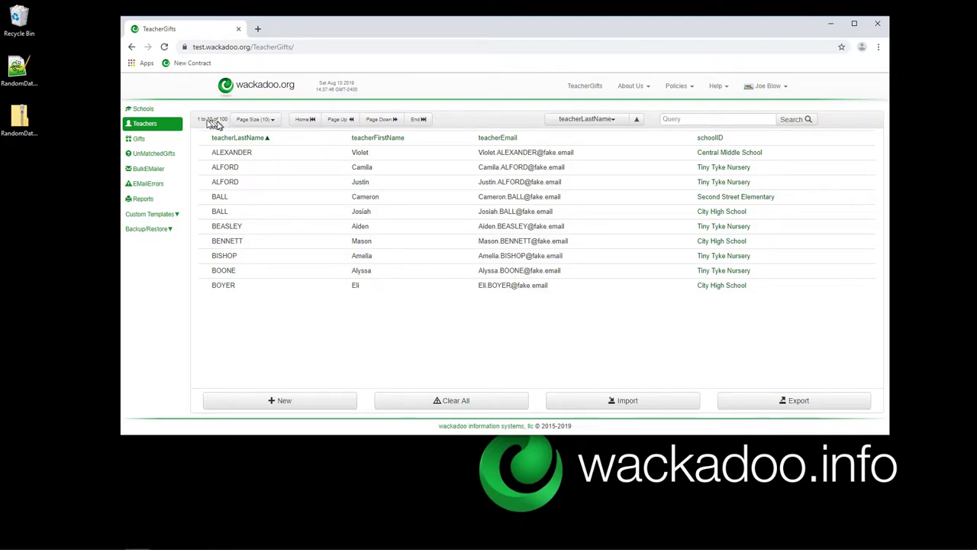
left_click(144, 111)
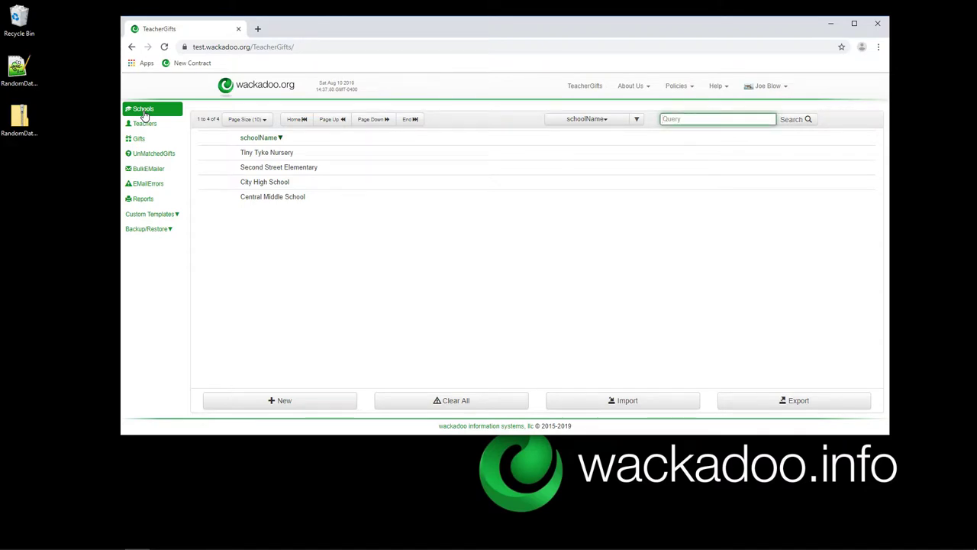
left_click(297, 152)
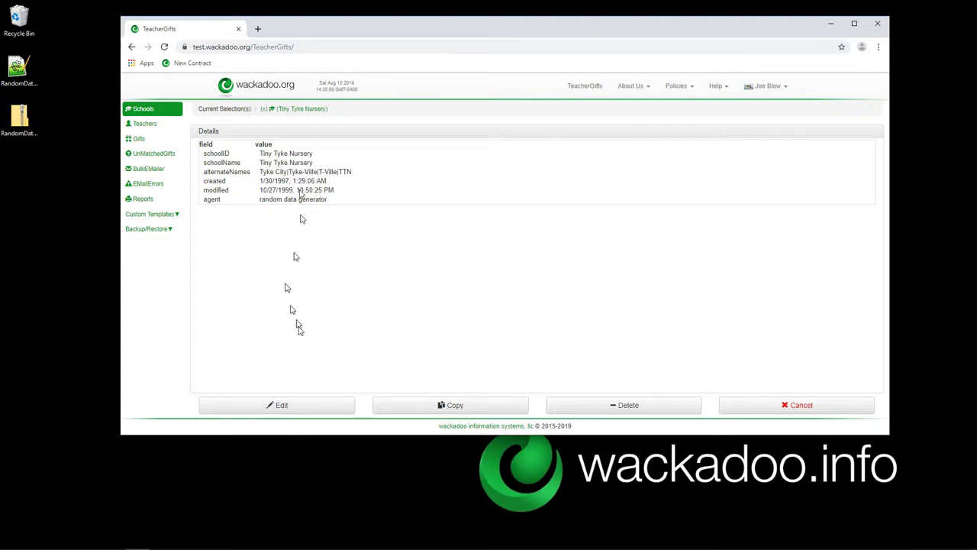
left_click(296, 406)
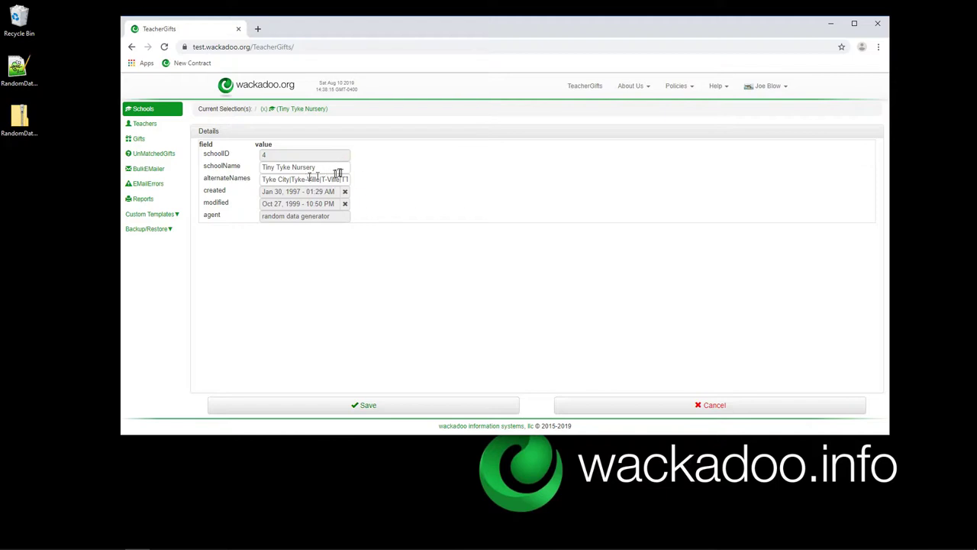
Inspect the alternateNames text, including the trailing TTN, then exit to the Schools list unchanged.
left_click(269, 181)
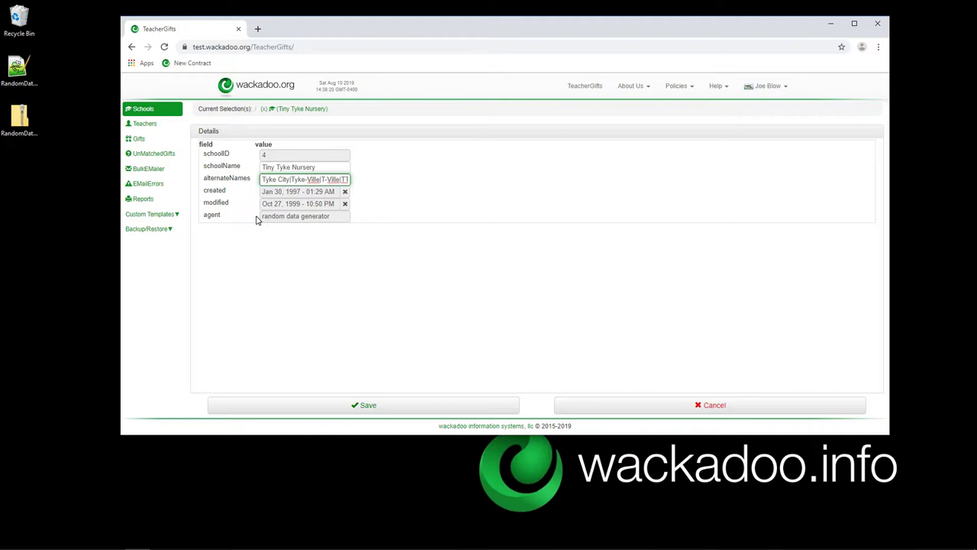
key("End")
key("ctrl+shift+Left")
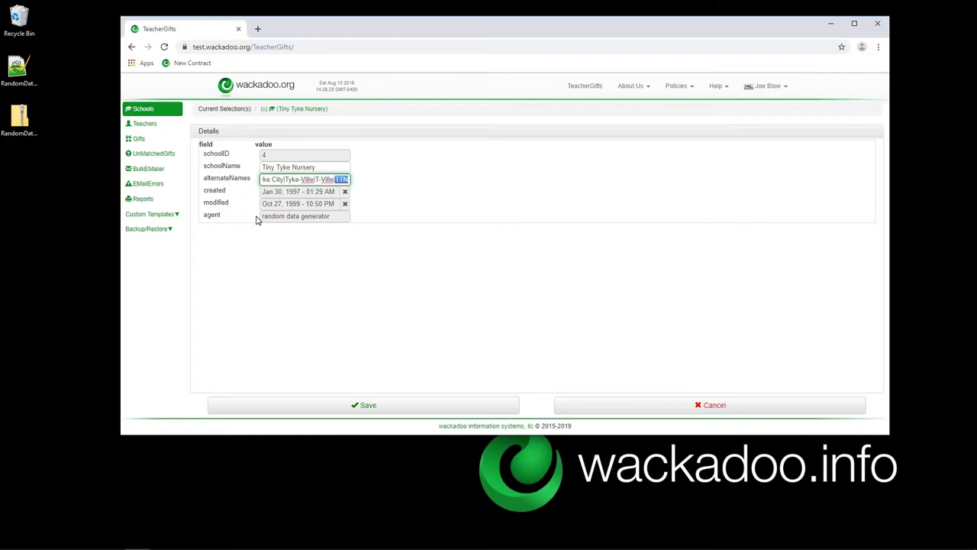
left_click(286, 179)
key("Home")
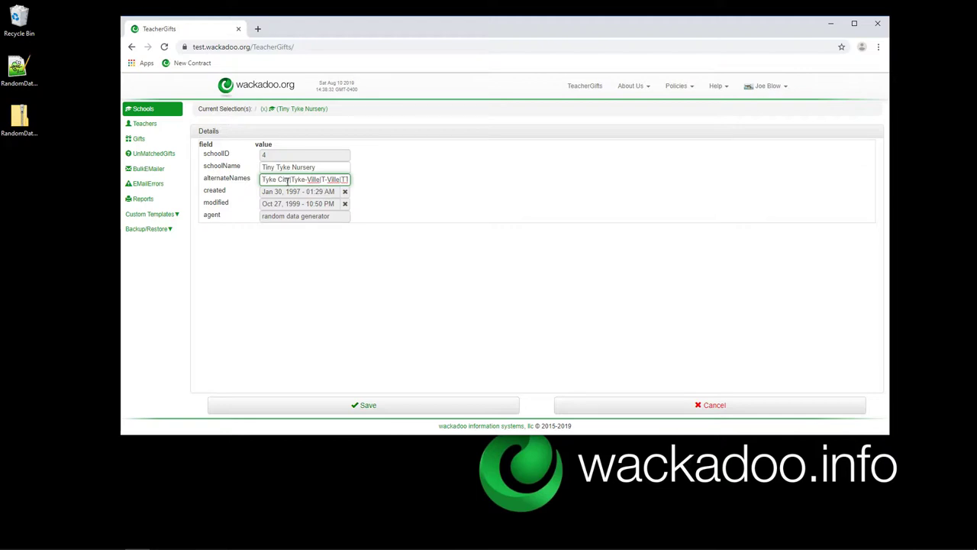
left_click(287, 108)
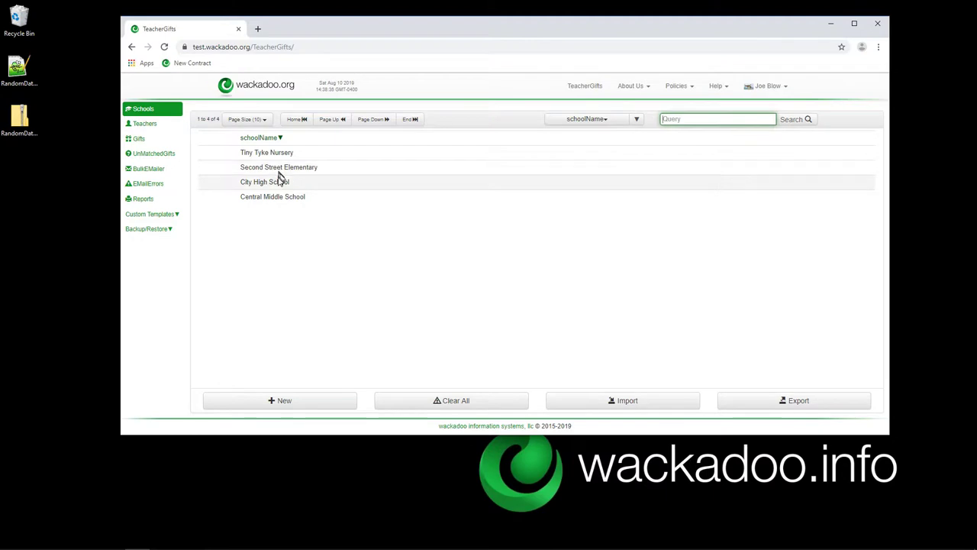
View Central Middle School's details, clear the selection, and switch to the 100 restored teachers.
left_click(268, 196)
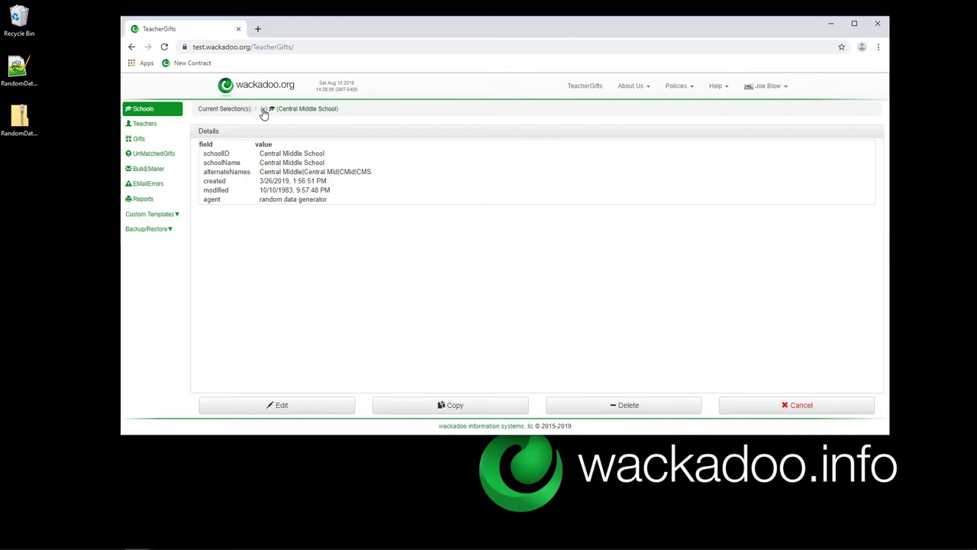
left_click(263, 111)
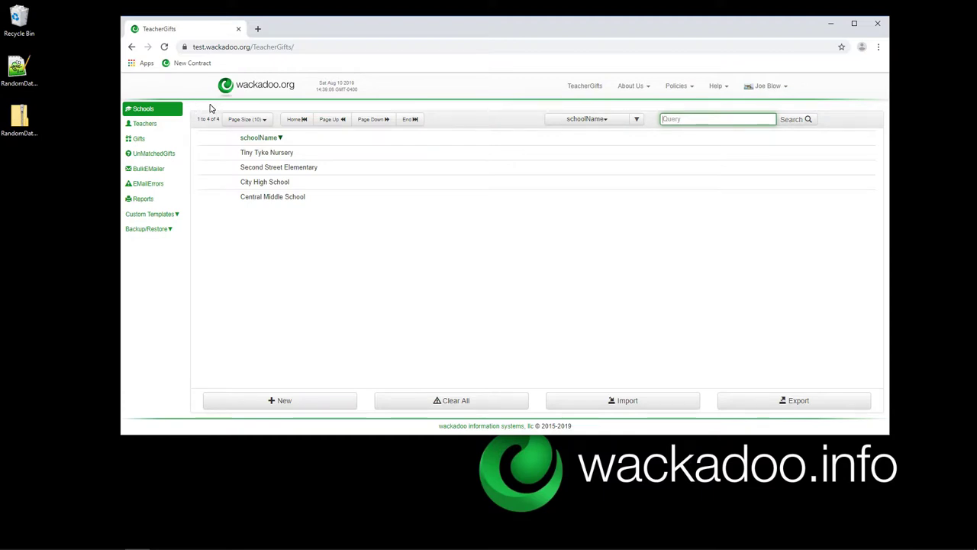
left_click(144, 126)
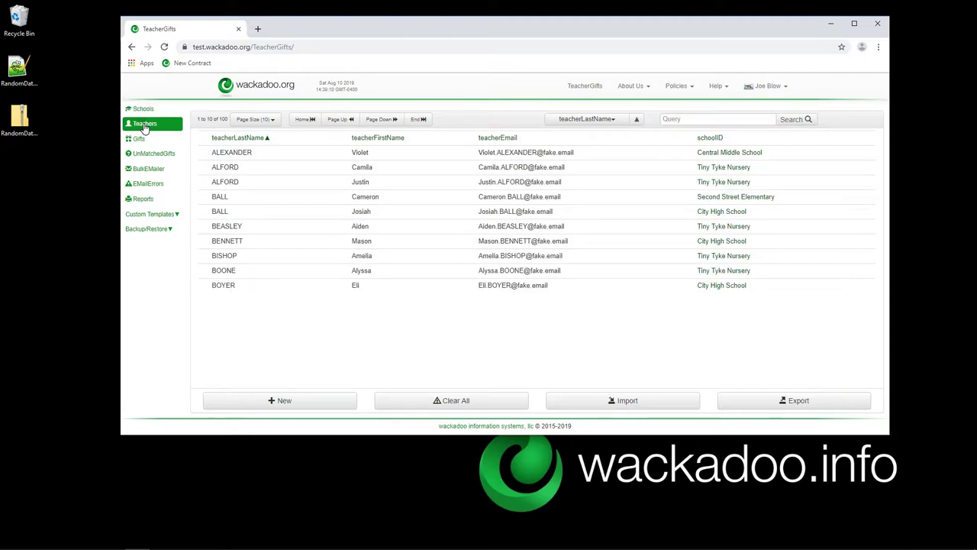
Go to the Gifts list and confirm Clear All so it shows 0 of 0 entries.
left_click(142, 140)
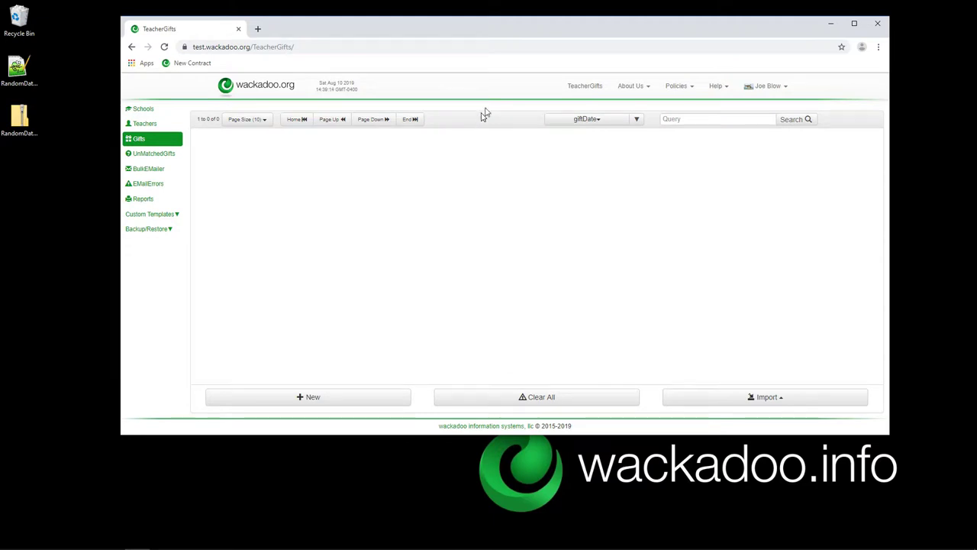
left_click_drag(501, 29, 489, 32)
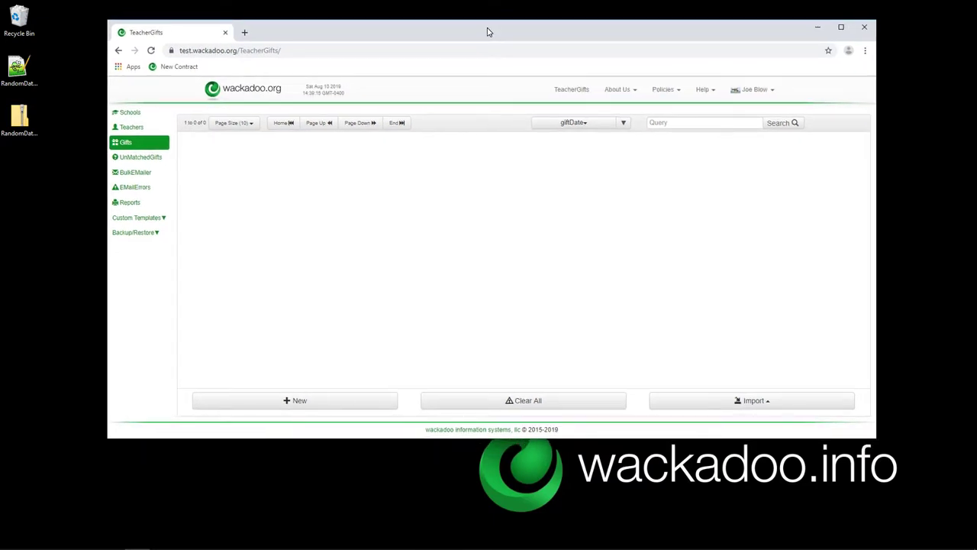
left_click(519, 402)
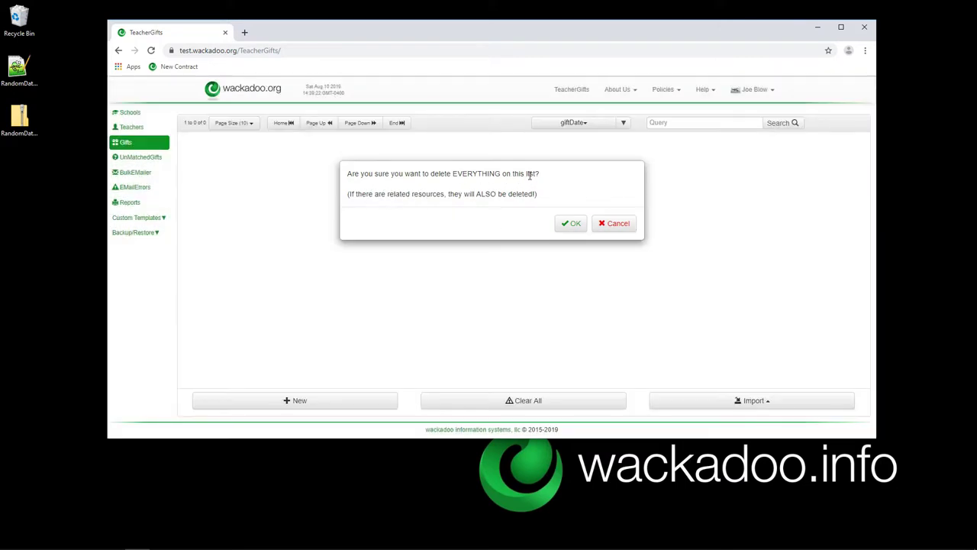
left_click(570, 224)
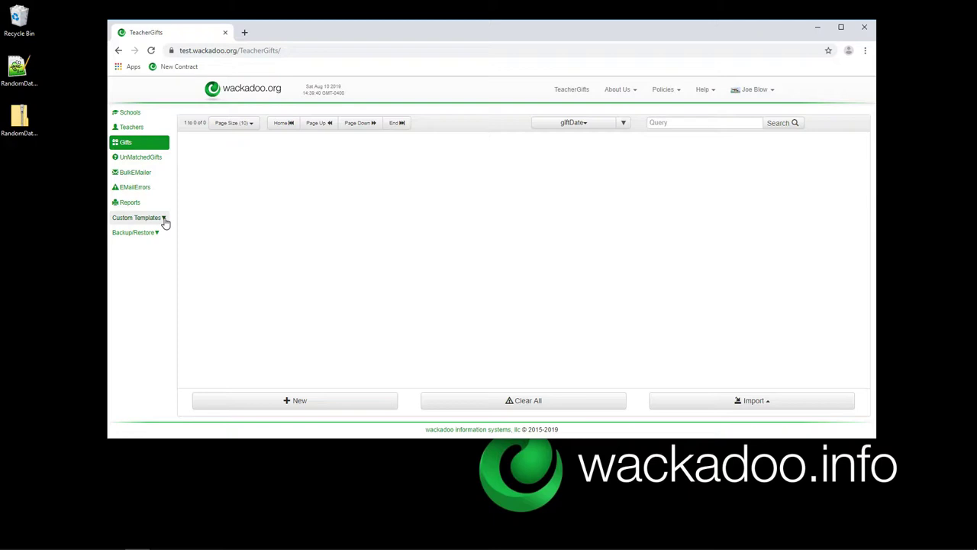
Review the gift import formats, then open the PSF Roses Only template under Custom Templates > ImportTemplates.
left_click(764, 406)
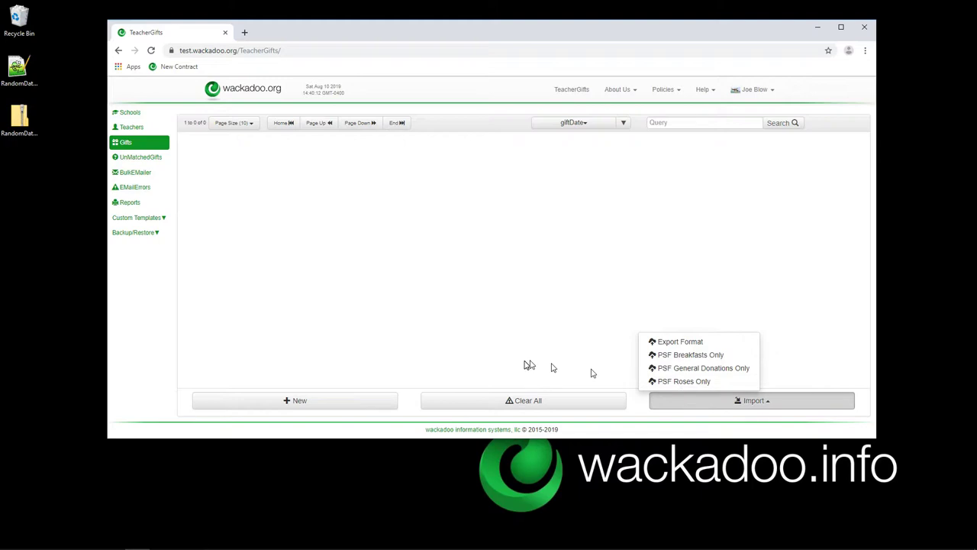
left_click(166, 221)
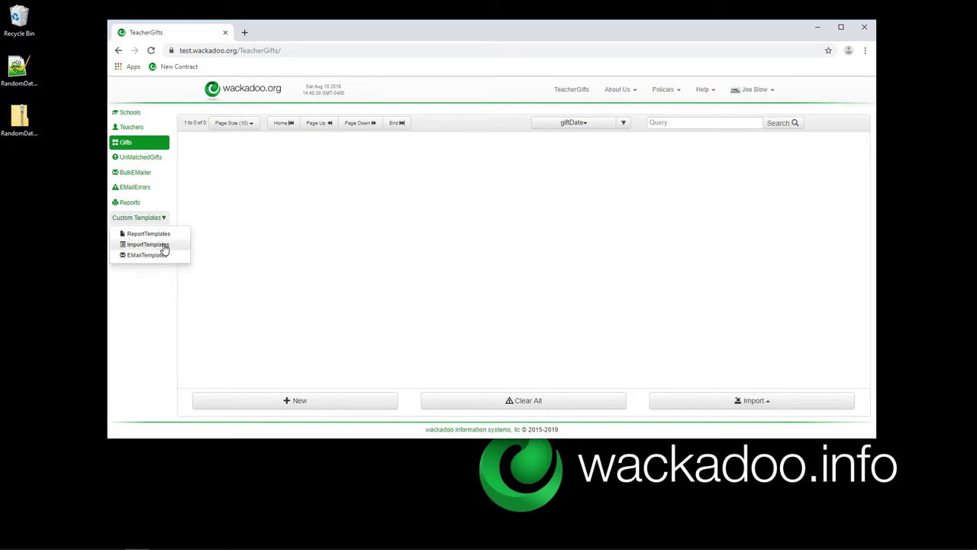
left_click(163, 245)
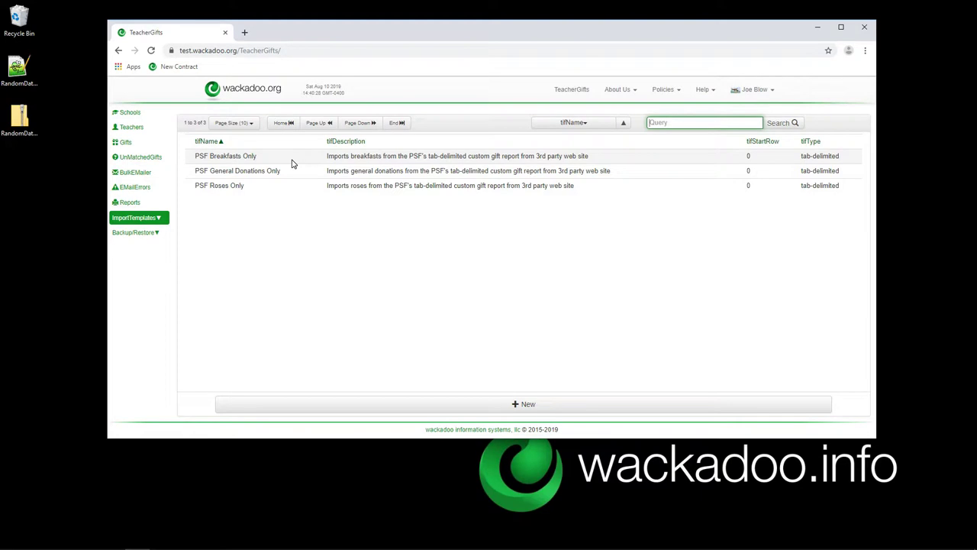
left_click(279, 190)
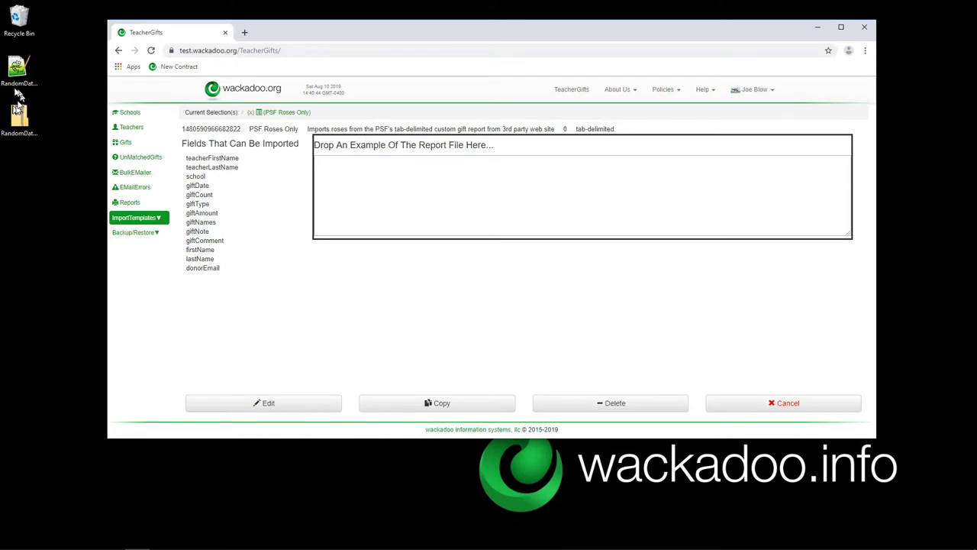
Load the RandomData ImportFile sample and inspect the teacherFirstName through giftType field mappings.
left_click_drag(22, 69, 455, 199)
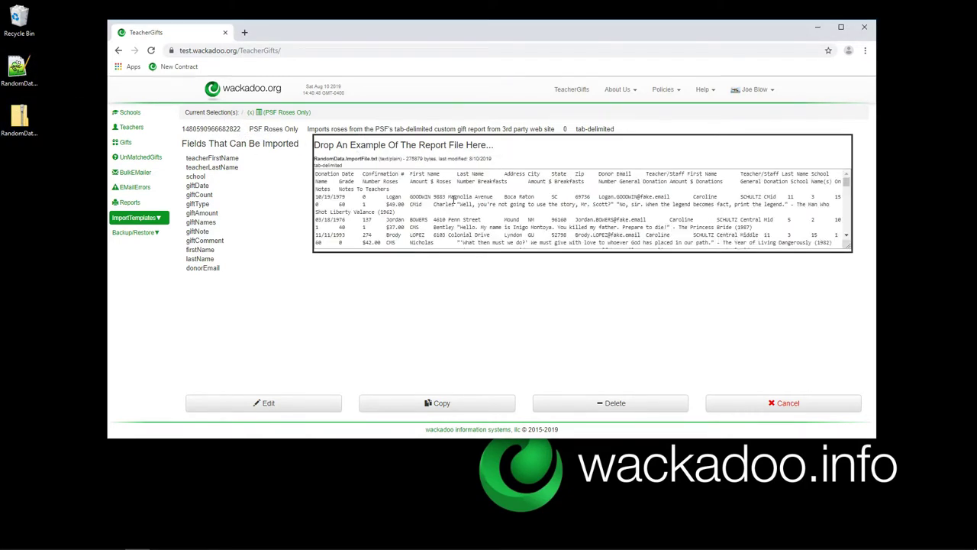
left_click(214, 160)
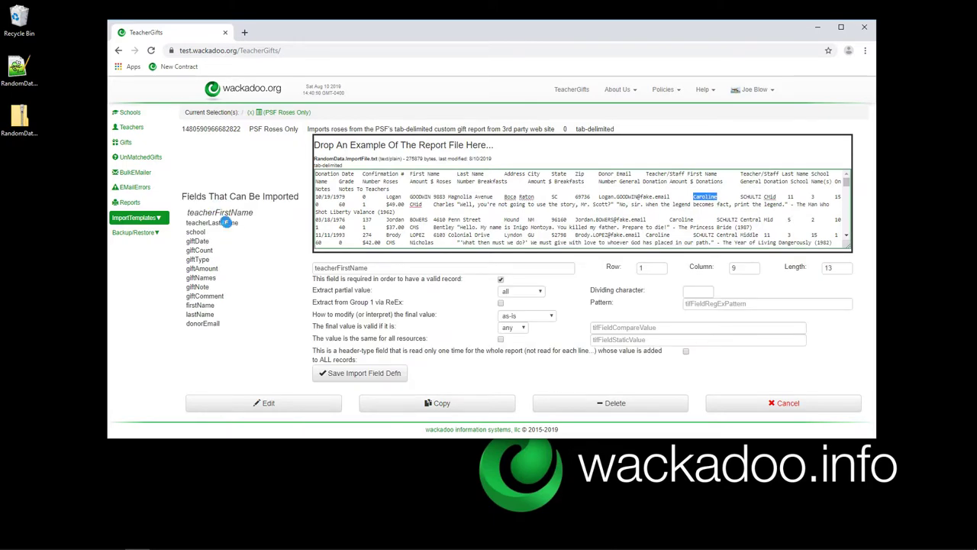
left_click(204, 222)
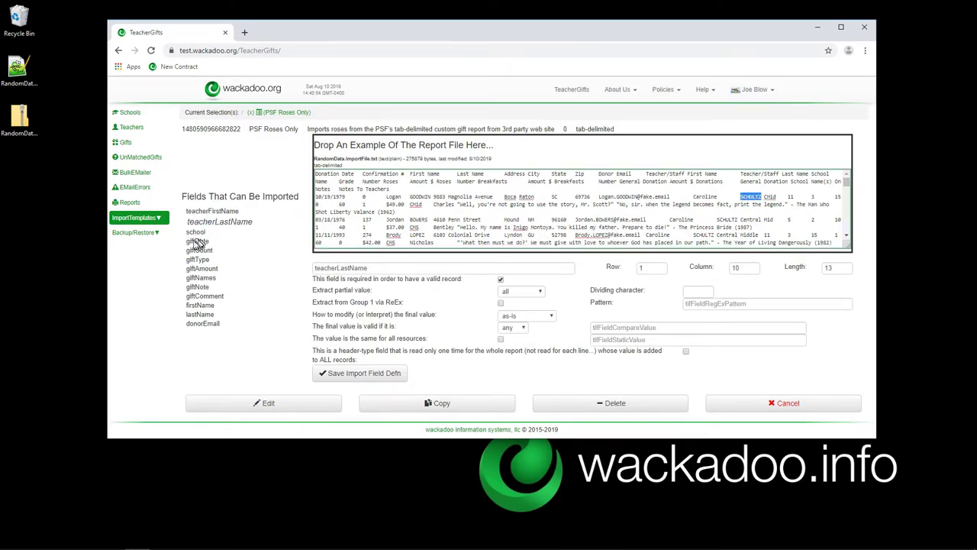
left_click(197, 232)
left_click(196, 240)
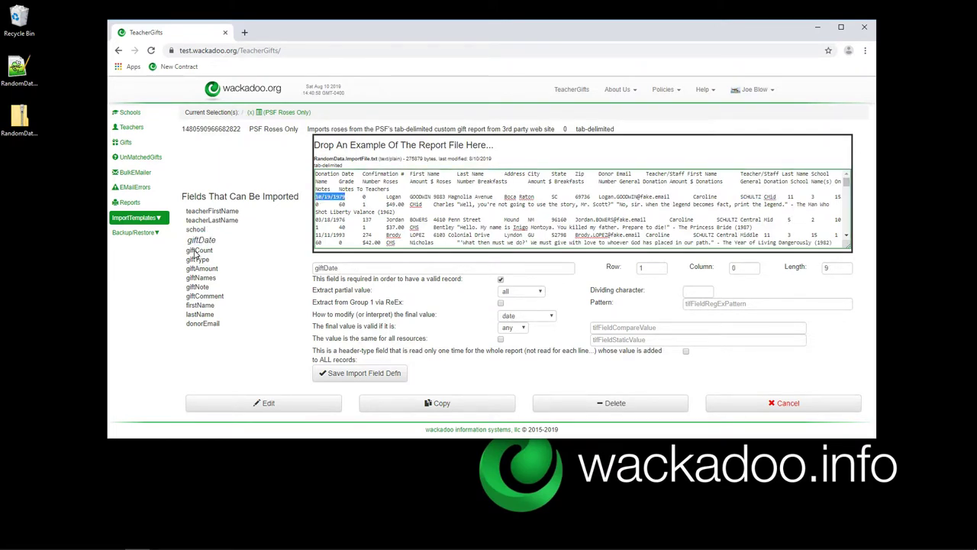
left_click(195, 251)
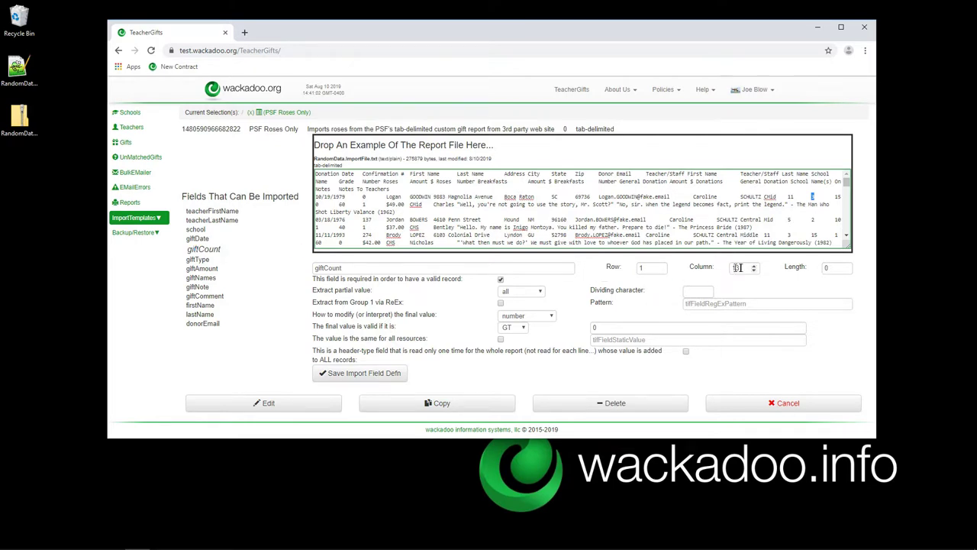
left_click(195, 259)
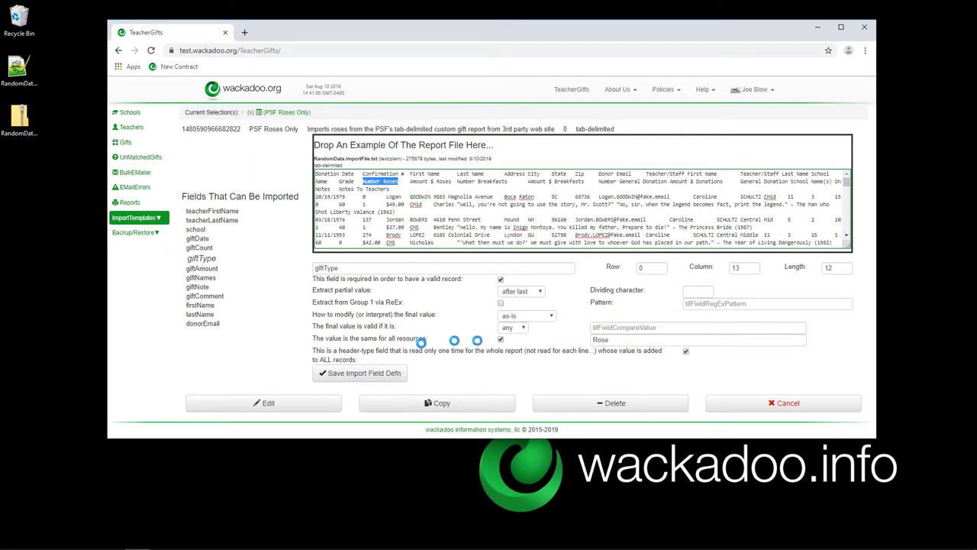
Check the fixed Rose gift type, firstName and lastName fields, then cancel without saving.
left_click_drag(615, 342, 581, 345)
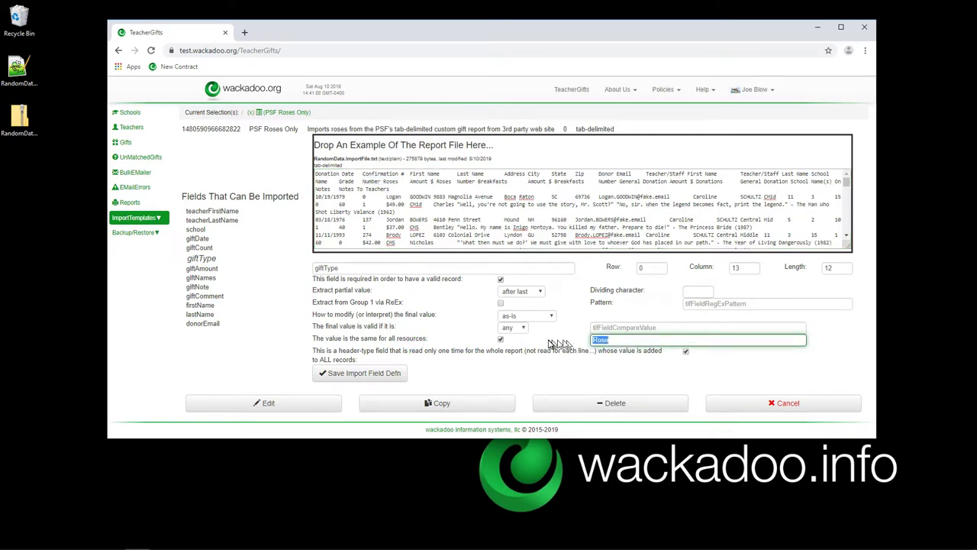
left_click(548, 344)
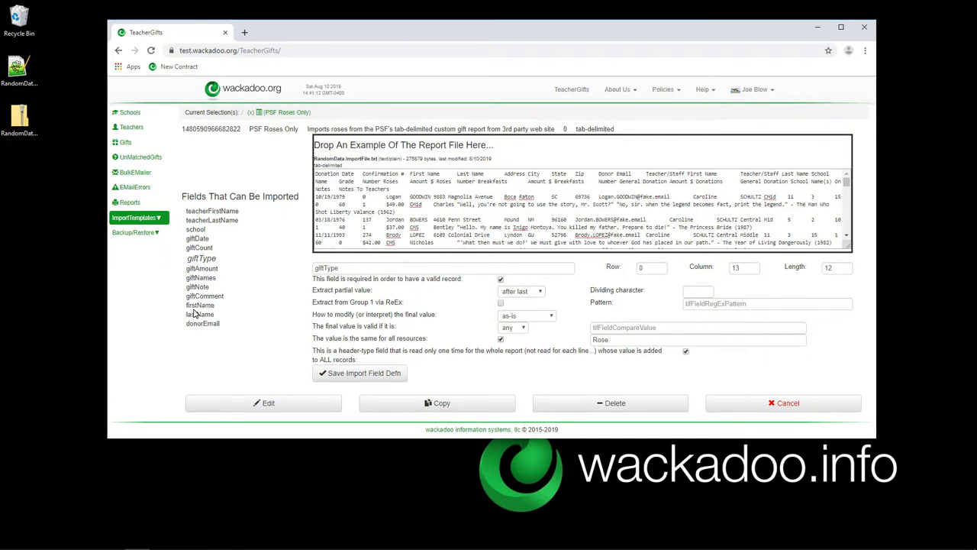
left_click(198, 305)
left_click(198, 313)
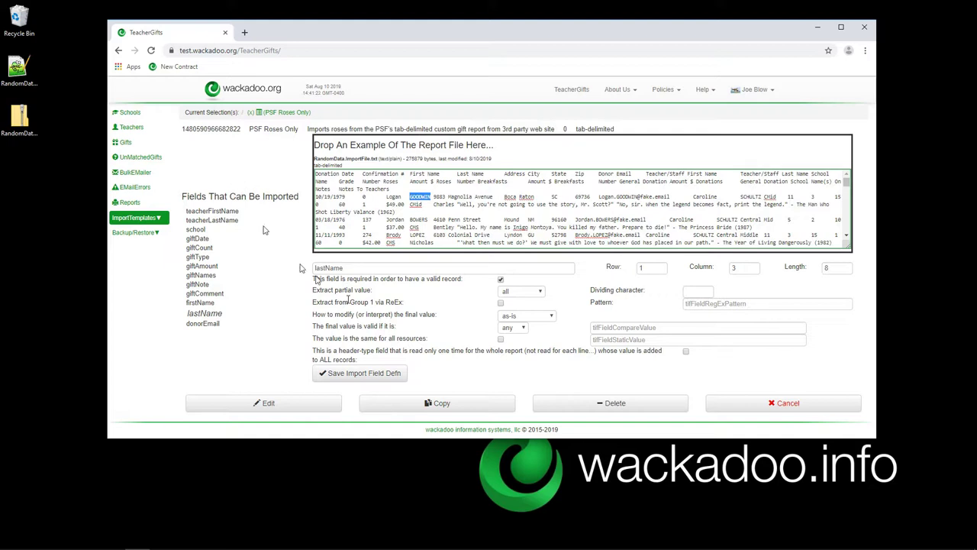
left_click(765, 404)
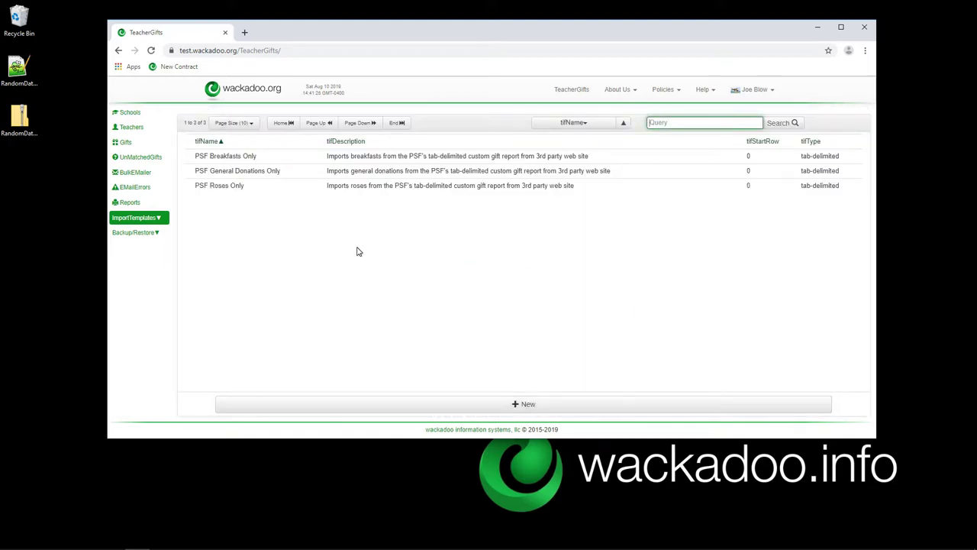
Open the first teacher in the Teachers list and make the record editable.
left_click(125, 143)
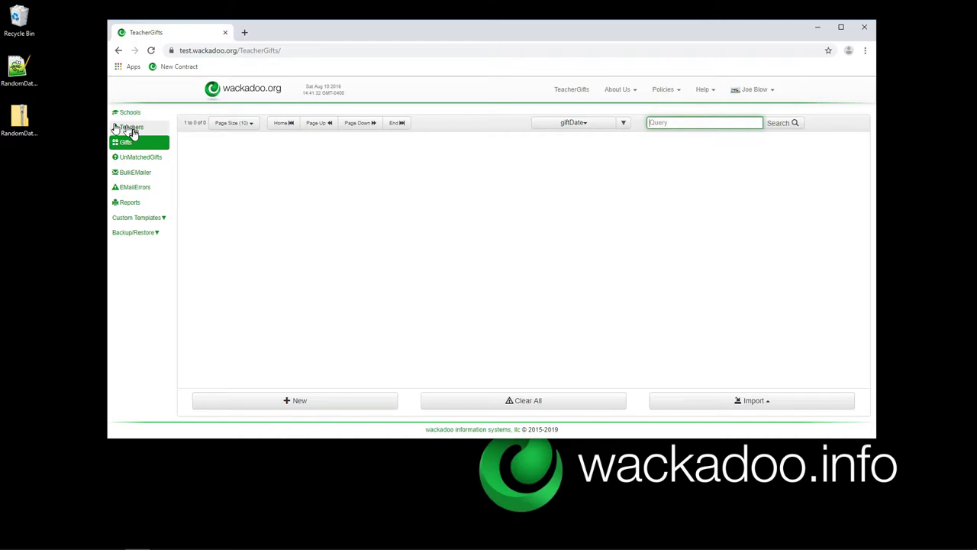
left_click(132, 130)
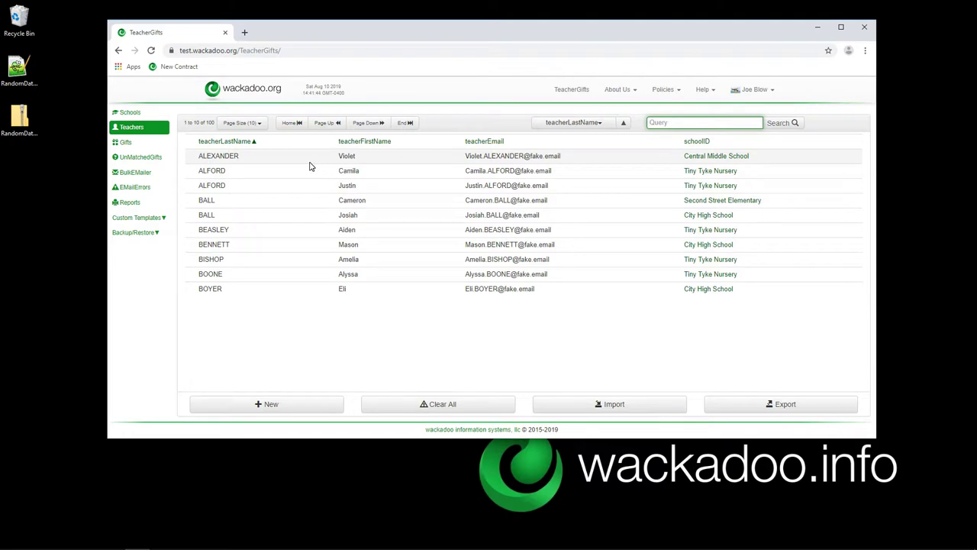
left_click(394, 162)
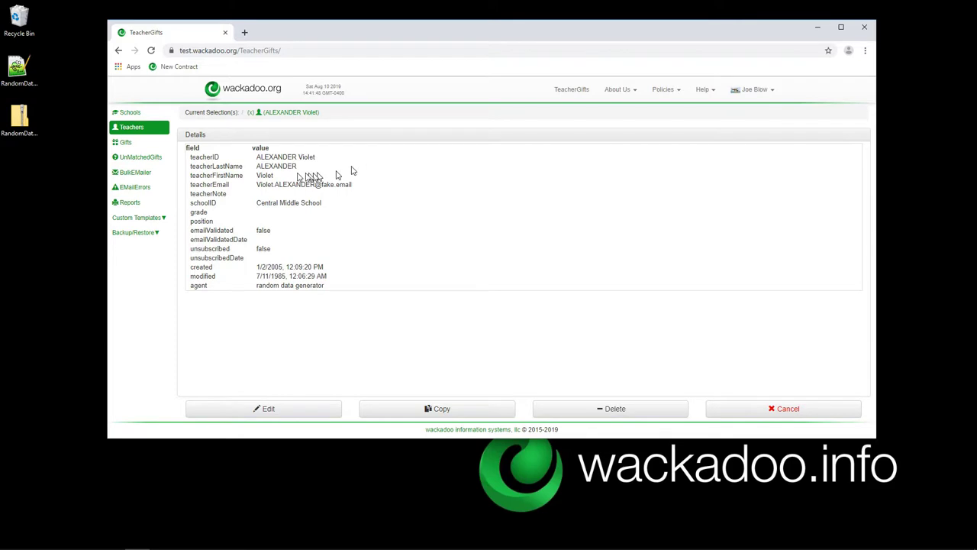
left_click(302, 413)
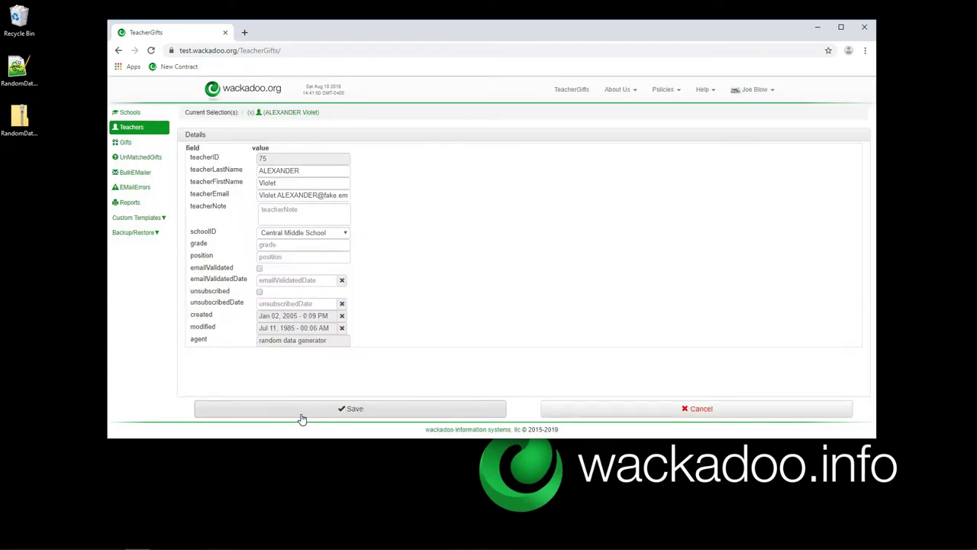
Replace teacherEmail with 0, dismiss the invalid-value error, and cancel the edit.
left_click(293, 195)
triple_click(294, 195)
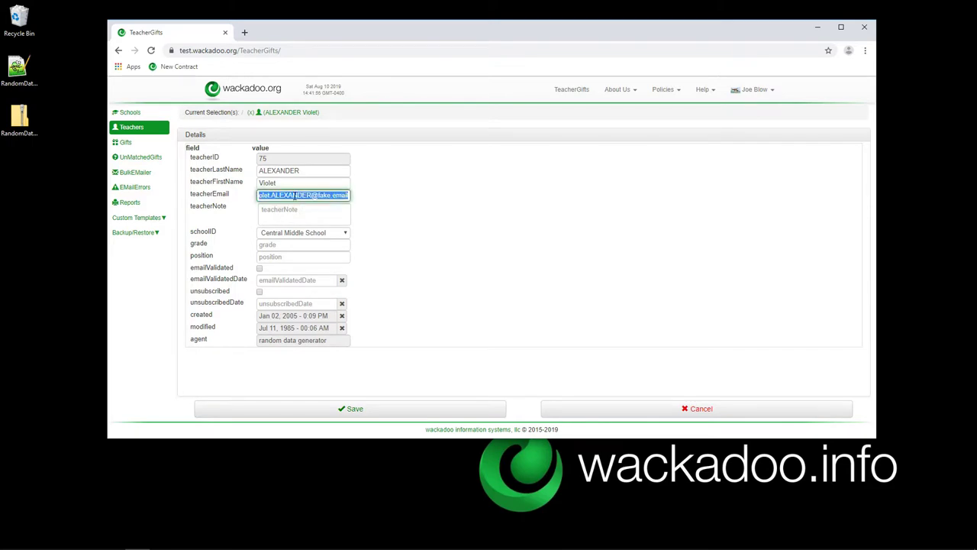
type("0")
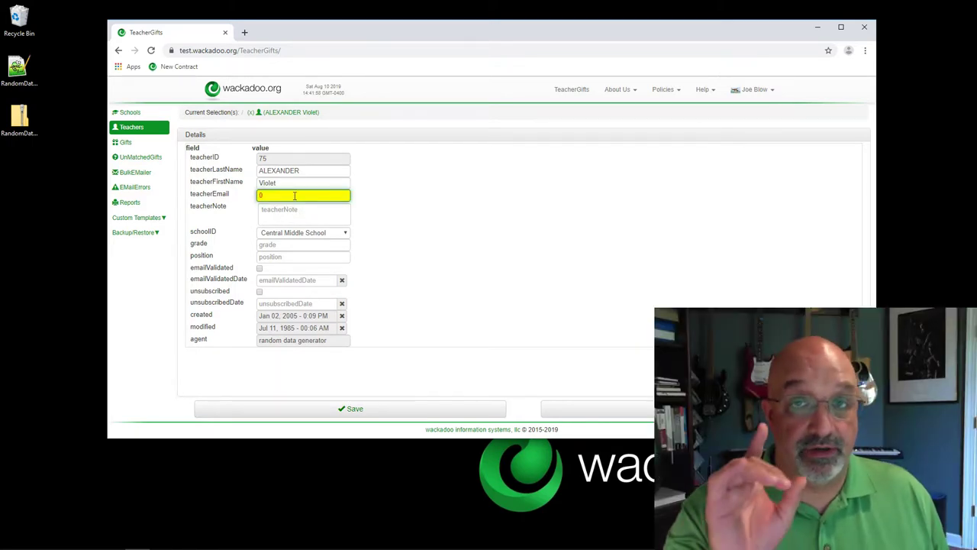
left_click(393, 200)
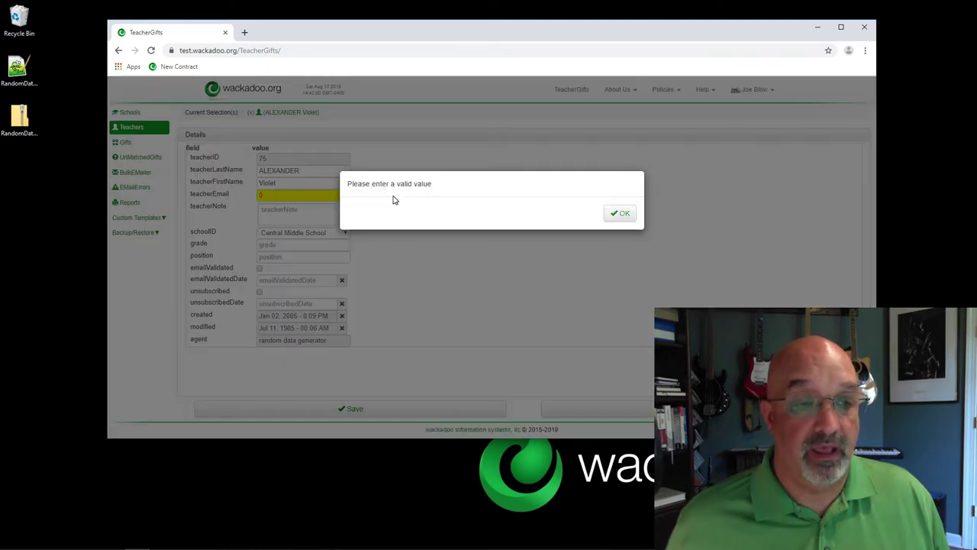
left_click(619, 215)
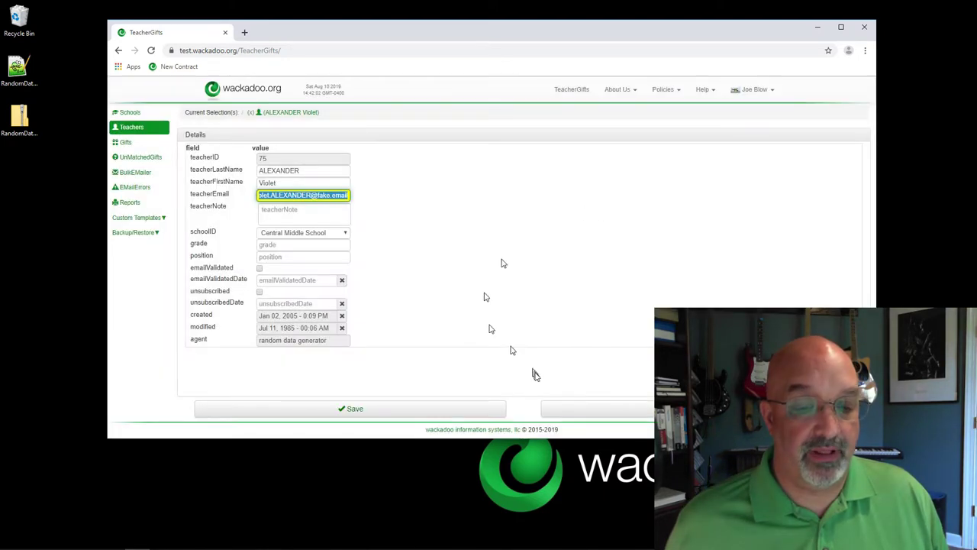
left_click(634, 414)
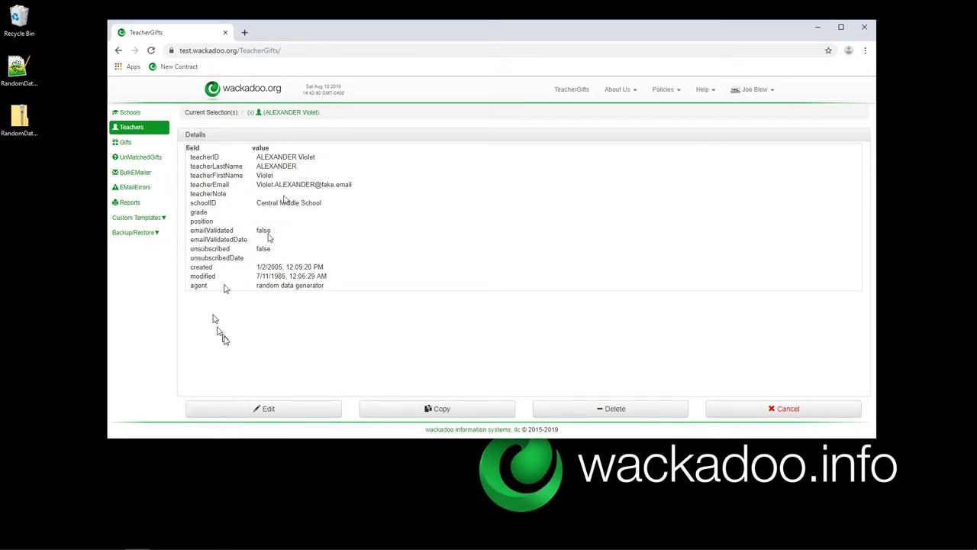
Edit the teacher to look over position, teacherNote and school choices, keeping Central Middle School, then return to Teachers.
left_click(286, 412)
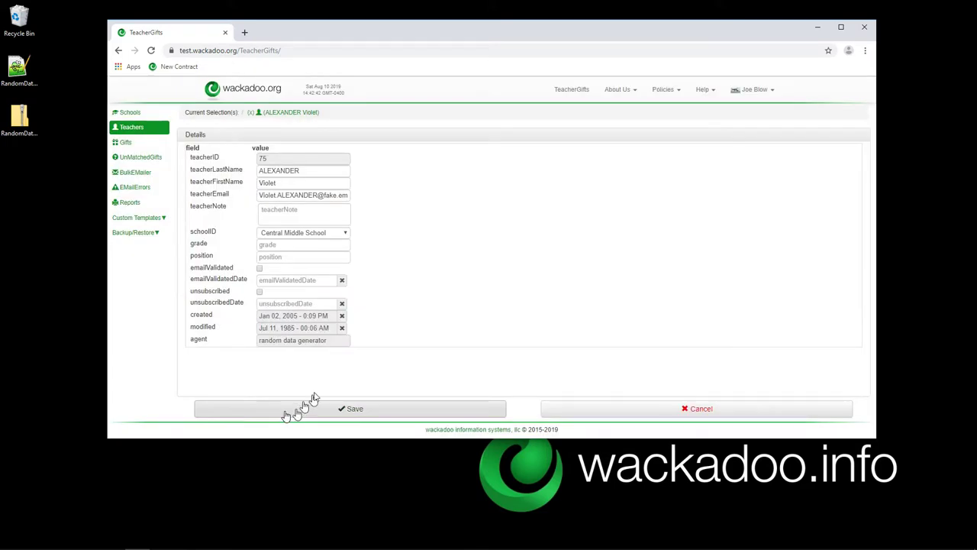
left_click(283, 257)
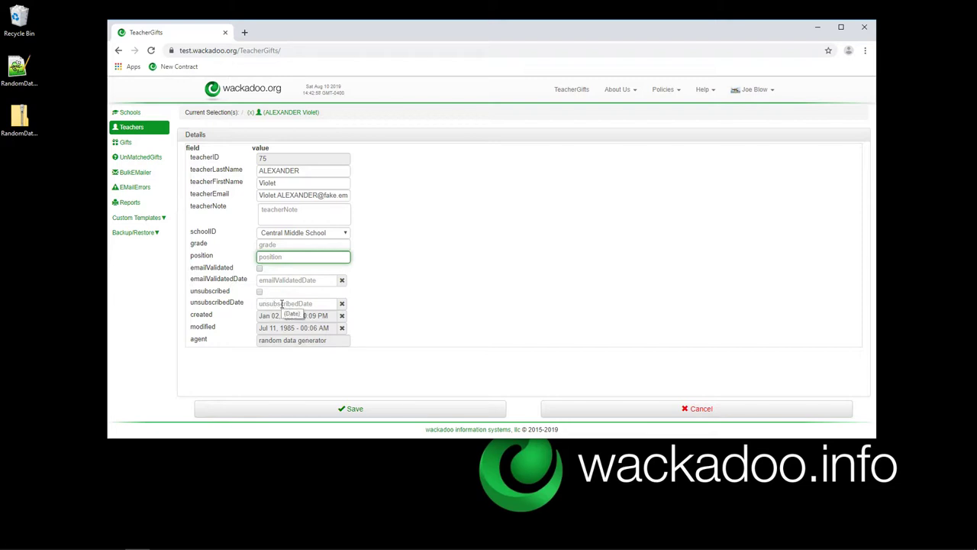
left_click(286, 210)
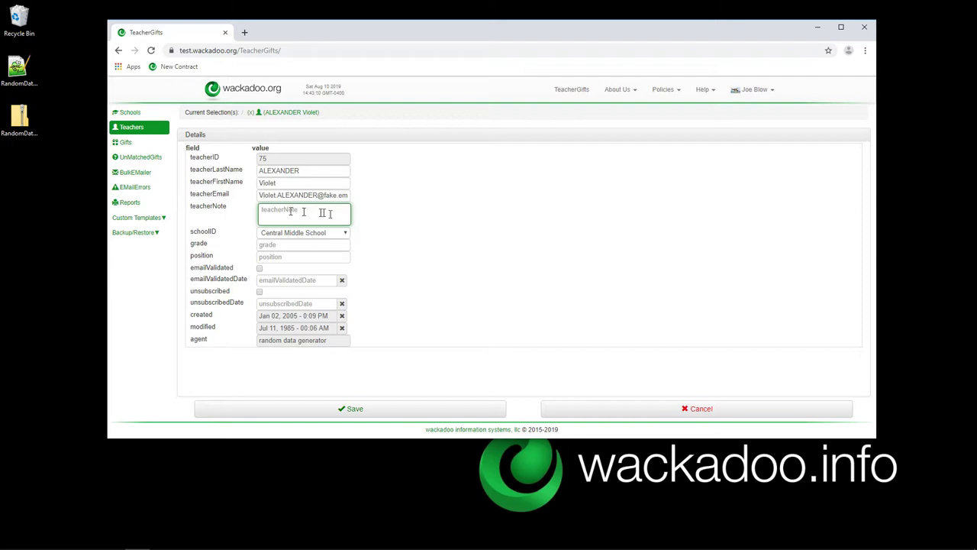
left_click(393, 219)
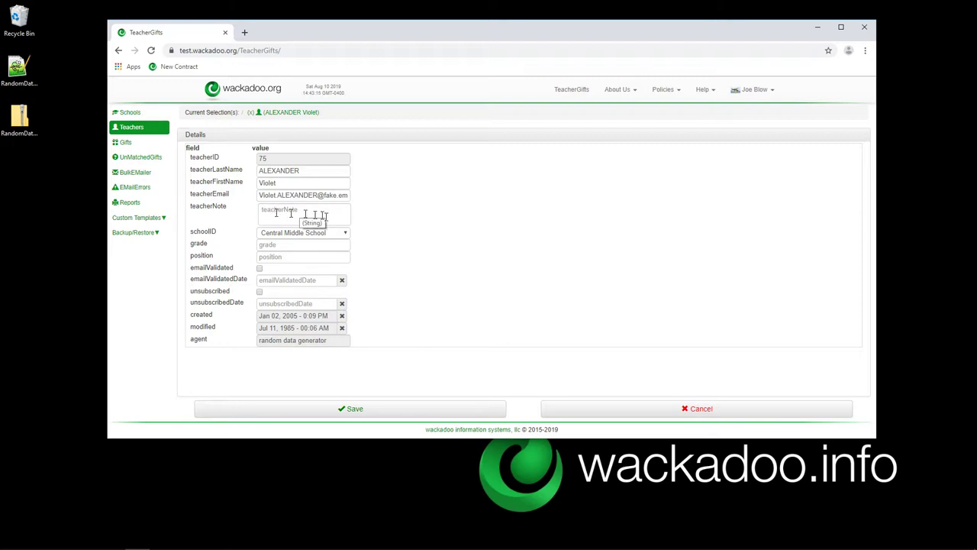
left_click(344, 233)
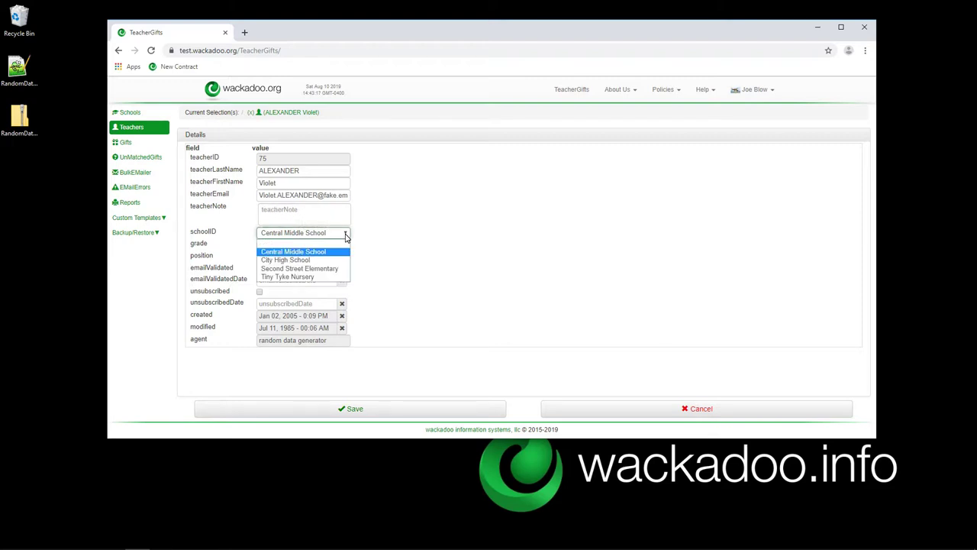
left_click(403, 231)
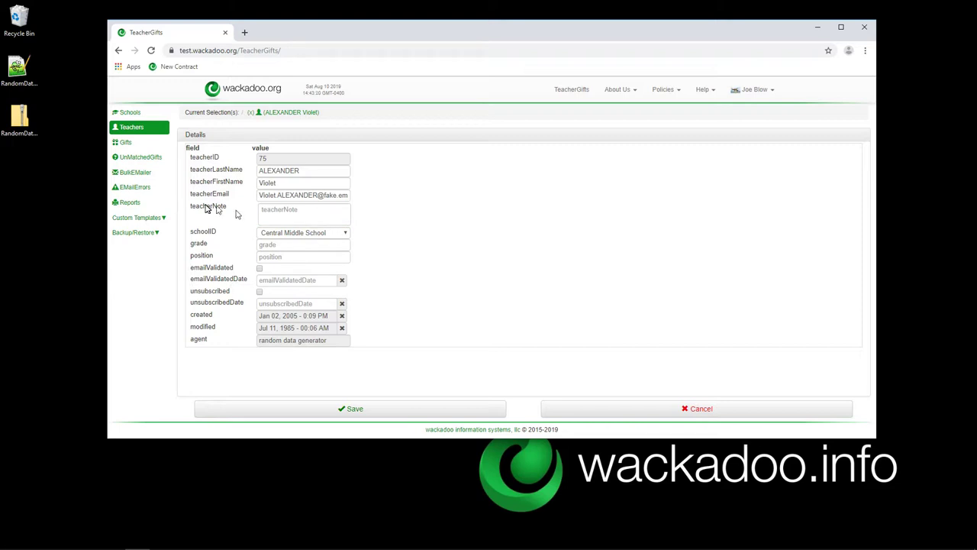
left_click(257, 112)
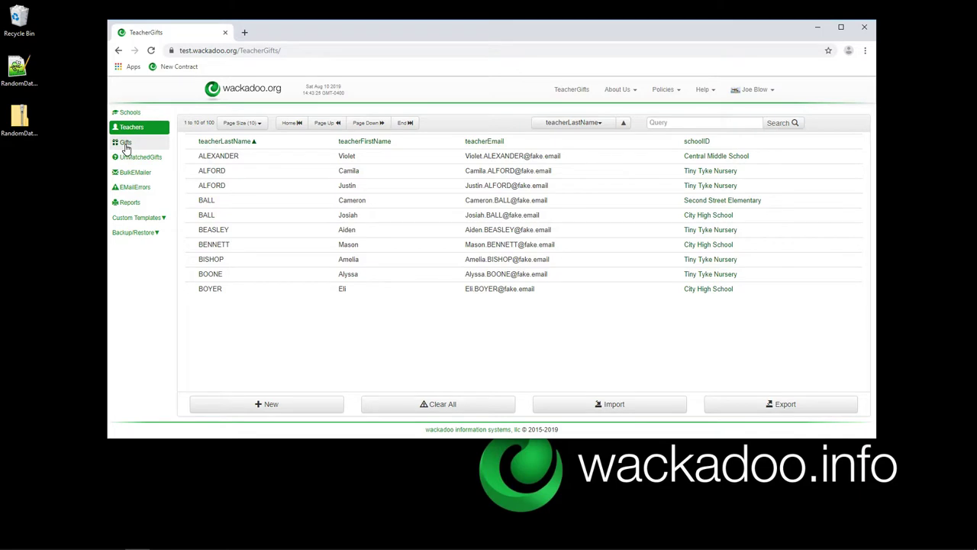
From the gifts list, start a PSF Roses Only import to bring up the Desktop file picker.
left_click(126, 145)
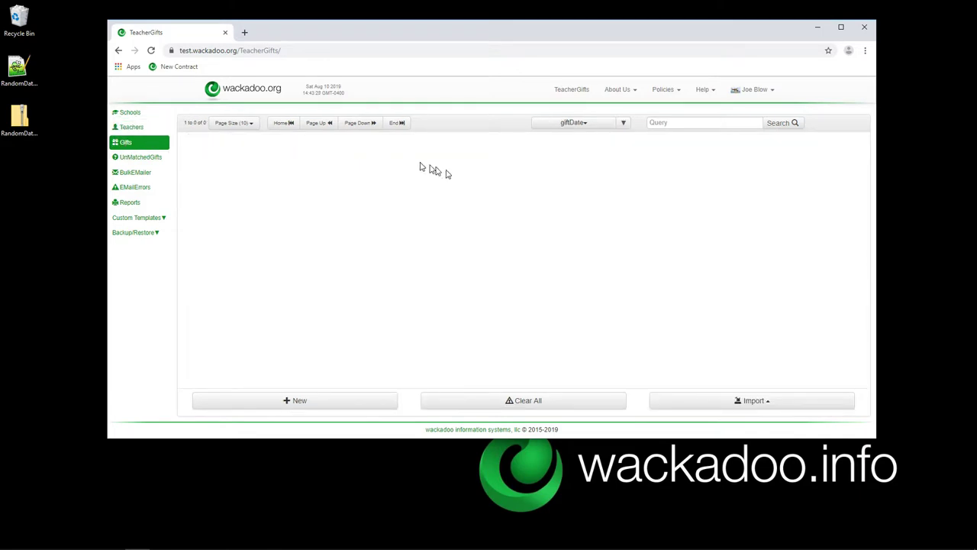
left_click(763, 401)
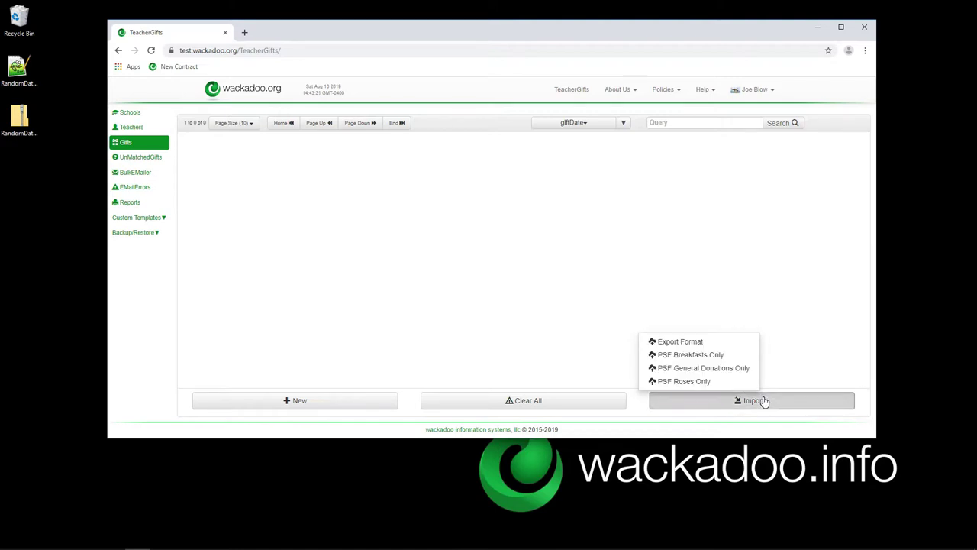
left_click(693, 383)
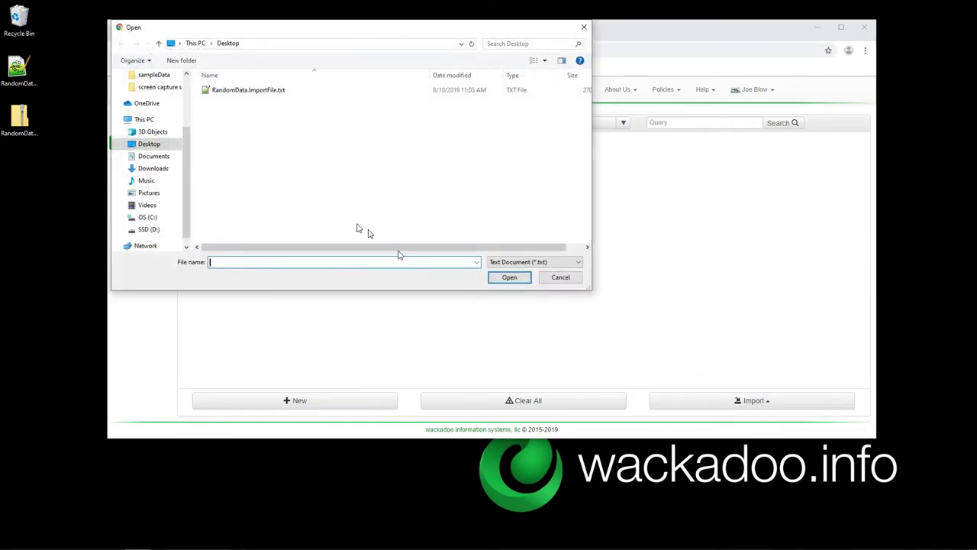
Import RandomData.ImportFile.txt and wait for the 'File was uploaded' success message.
double_click(220, 92)
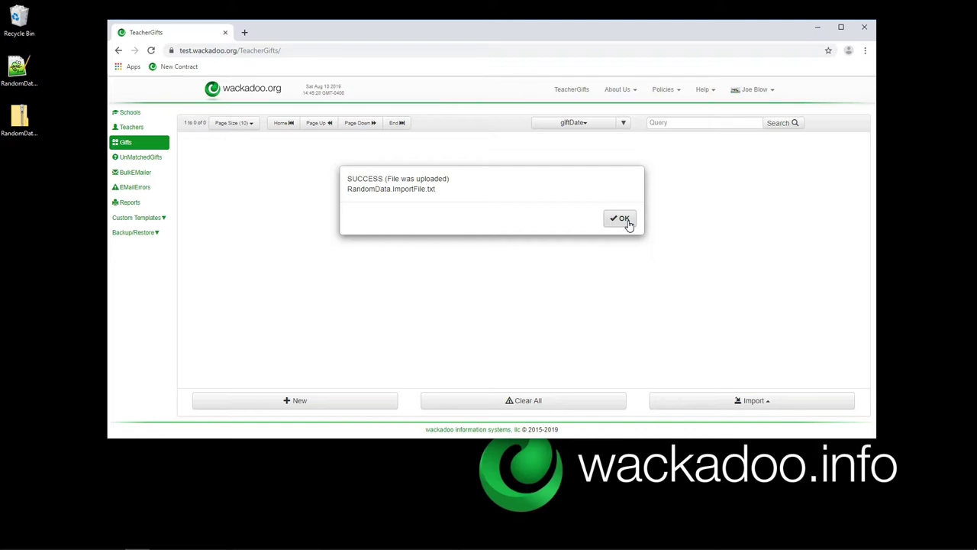
Dismiss the upload confirmation and open UnMatchedGifts, listing 83 un-matched teachers.
left_click(622, 220)
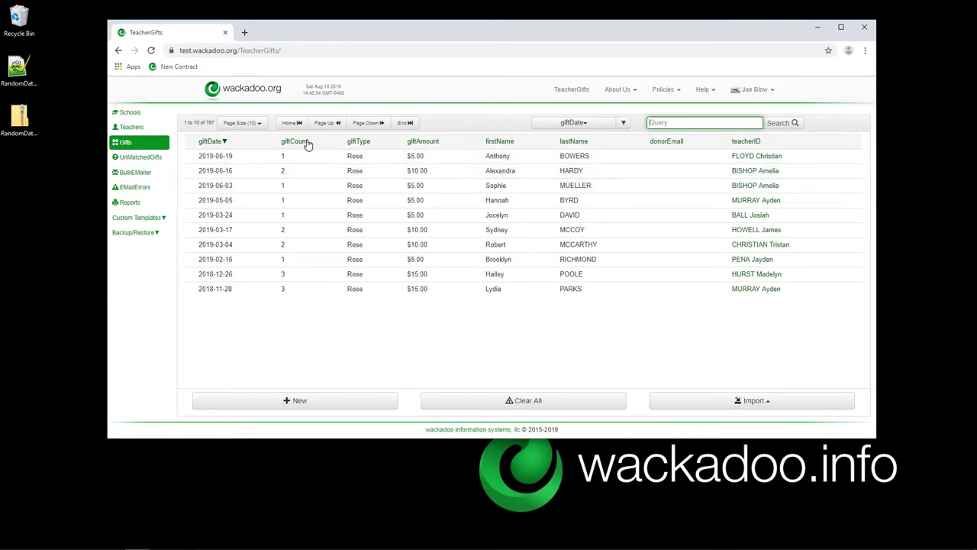
type("0")
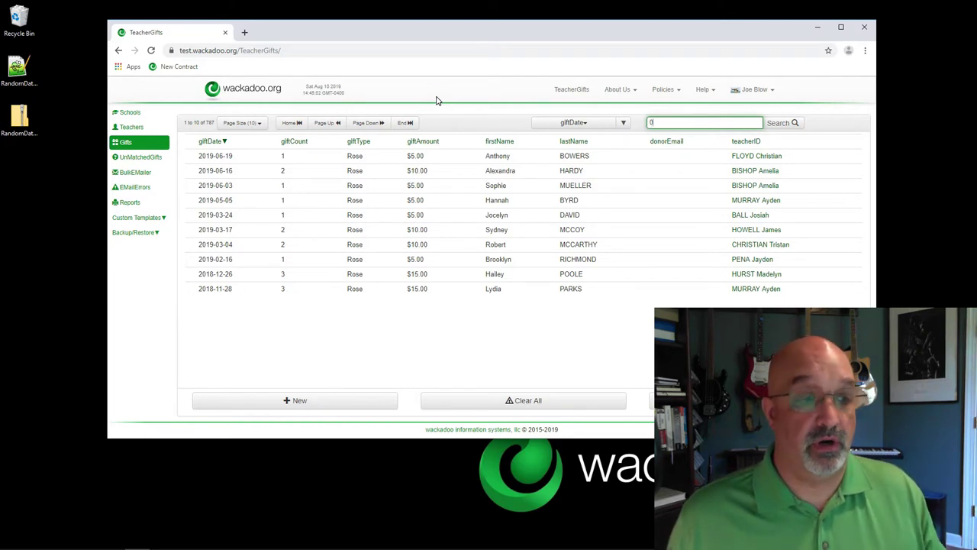
left_click(137, 158)
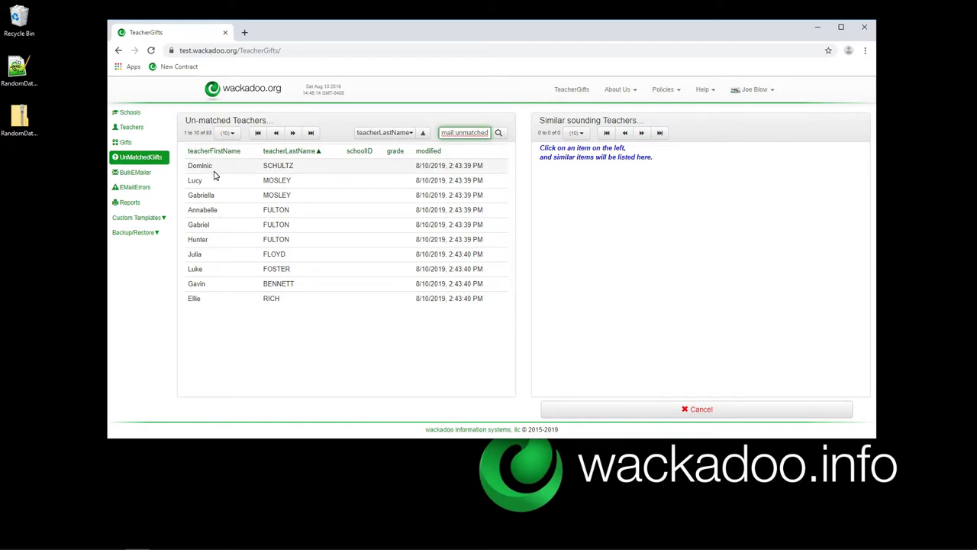
Pair the first un-matched teacher with the Central Middle School match and enlarge the browser window.
left_click(286, 169)
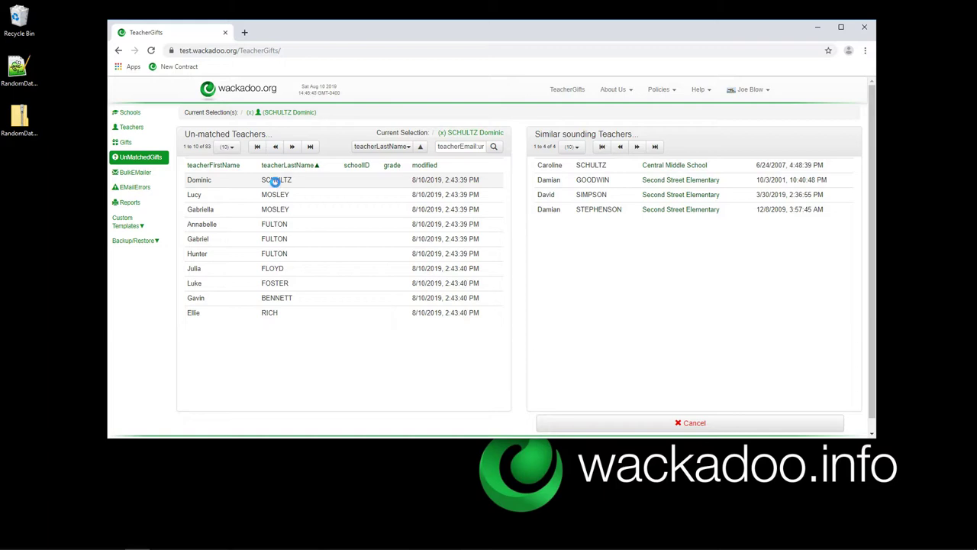
left_click(574, 170)
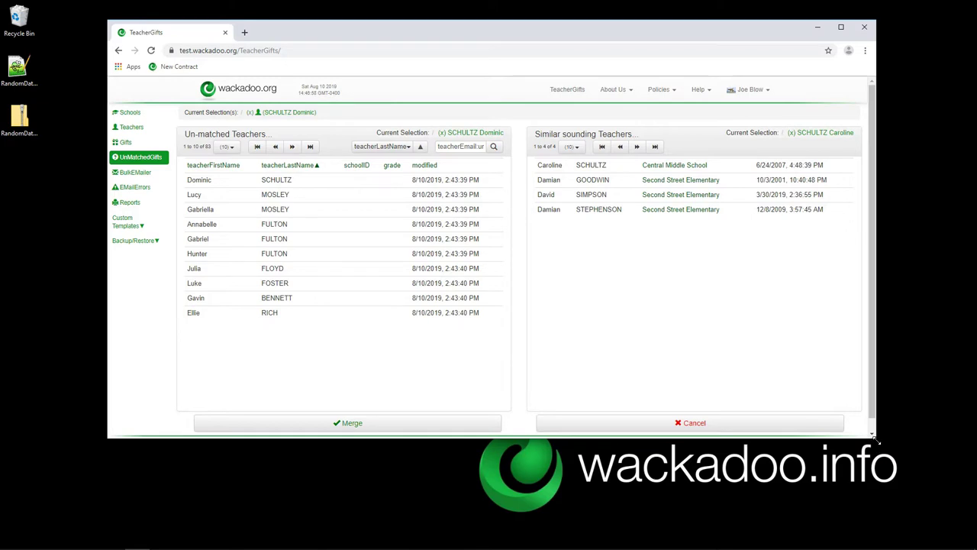
left_click_drag(877, 440, 903, 512)
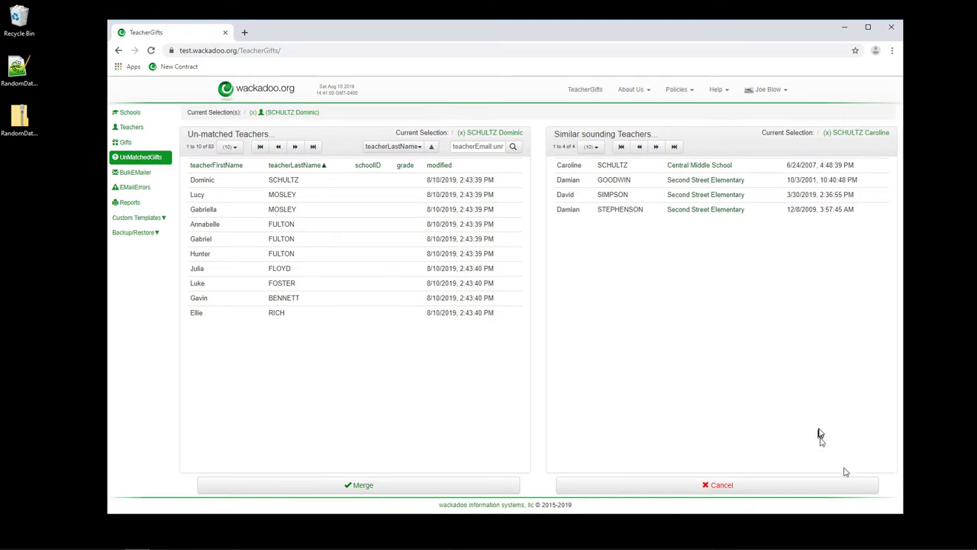
left_click_drag(762, 33, 747, 23)
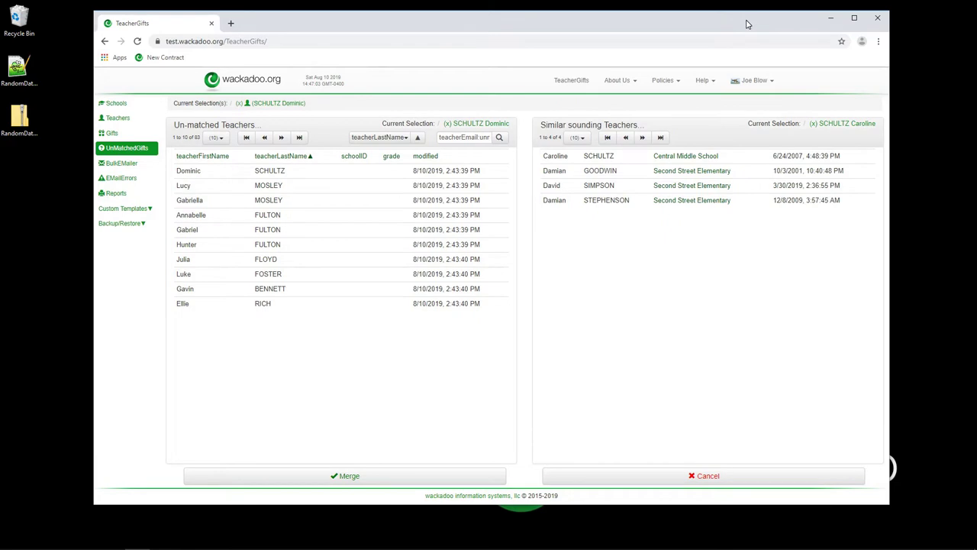
Re-select the Central Middle School match, then view the un-matched teacher's full record.
left_click(829, 127)
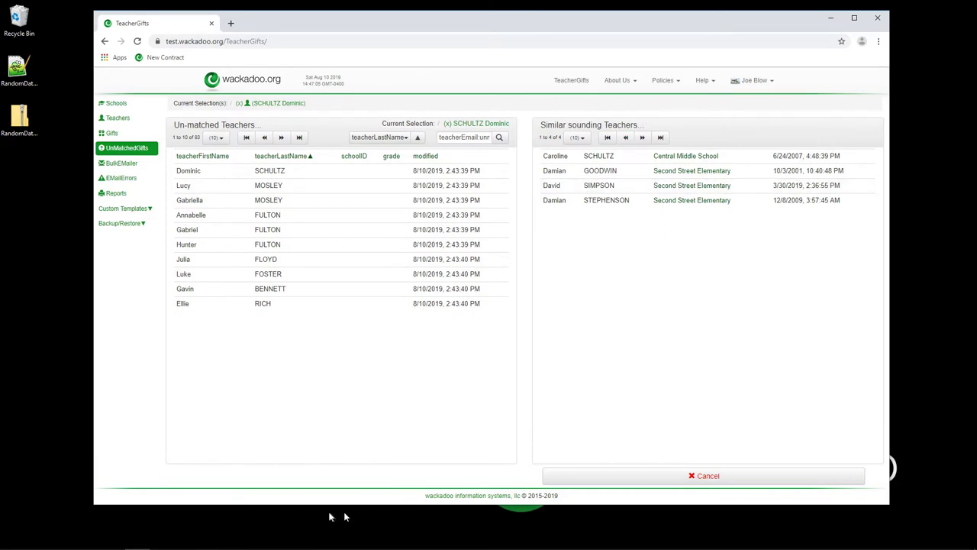
left_click(605, 157)
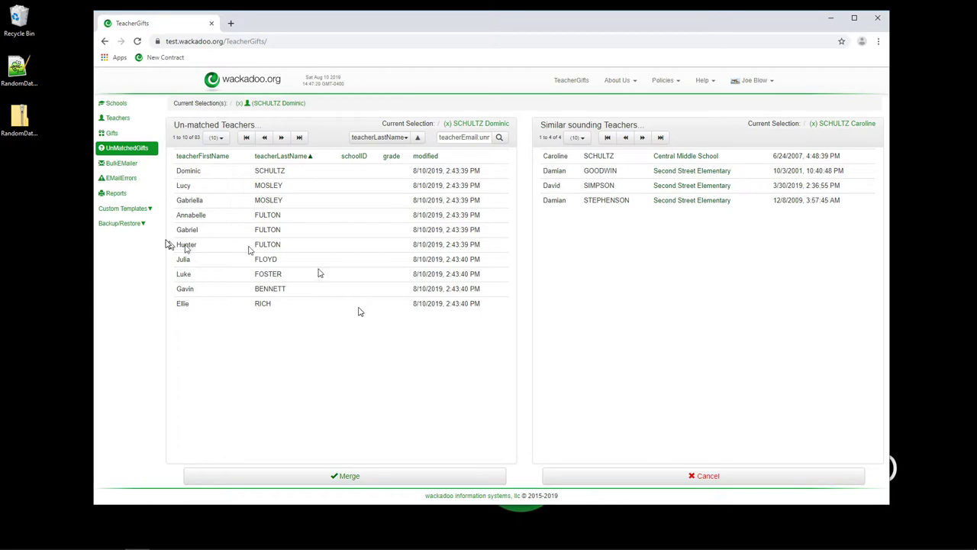
left_click(254, 173)
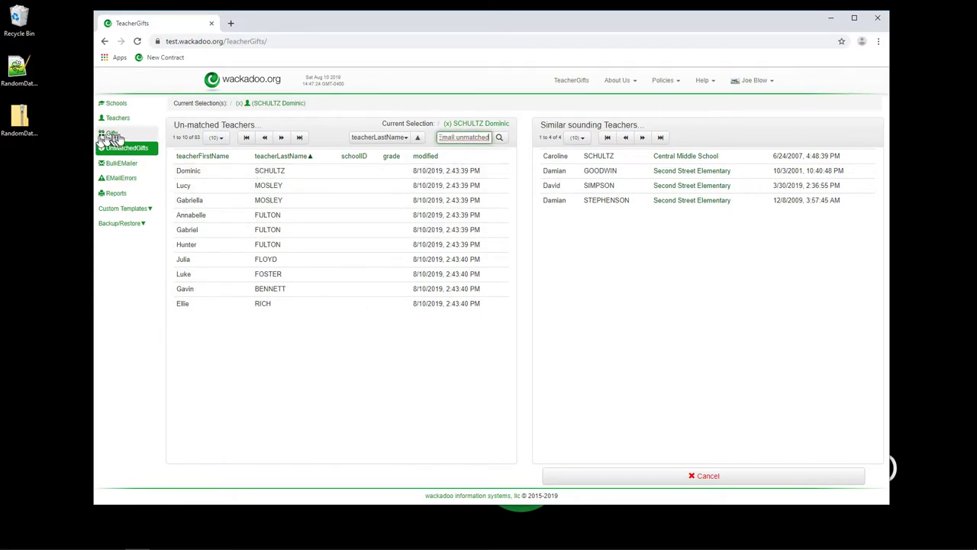
left_click(118, 119)
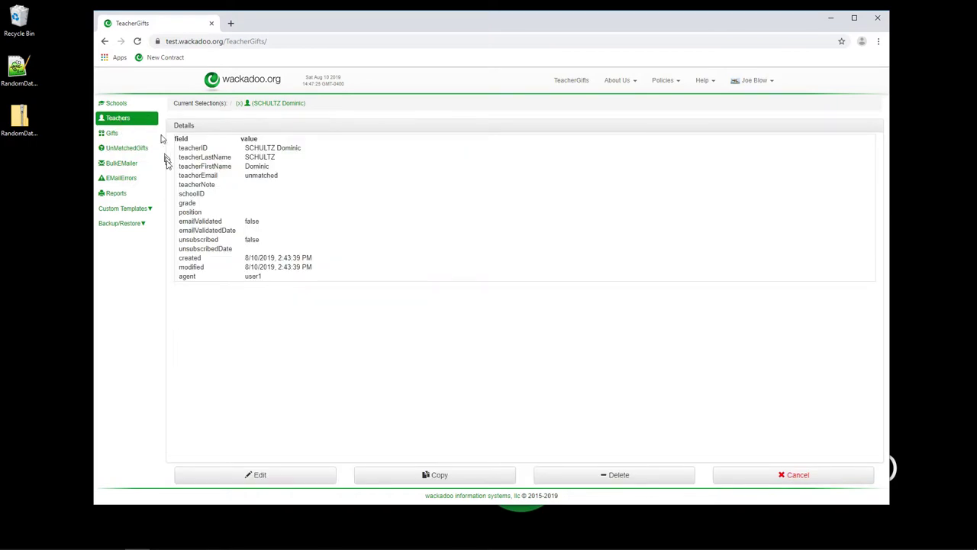
Put the teacher record into edit mode, leaving teacherEmail as 'unmatched' and schoolID empty.
double_click(261, 176)
left_click(288, 475)
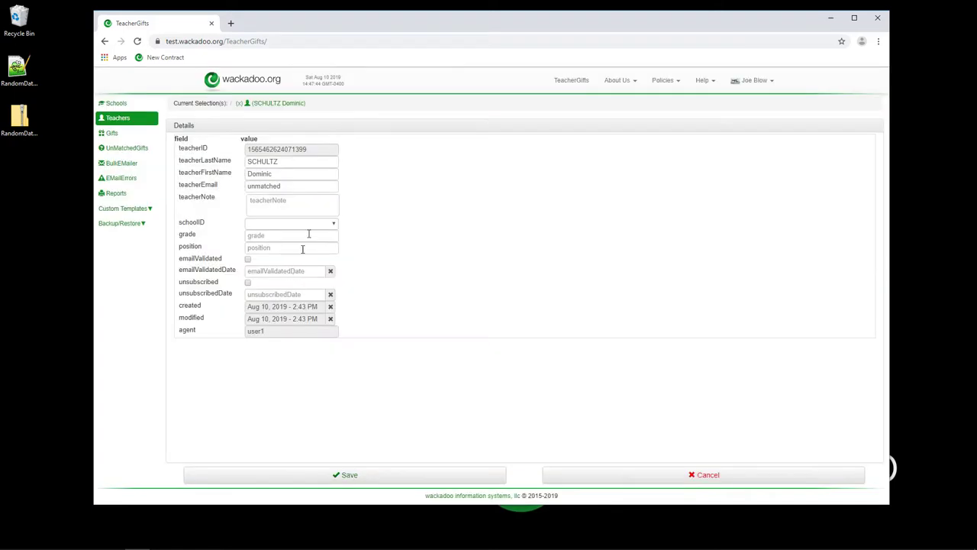
left_click(294, 185)
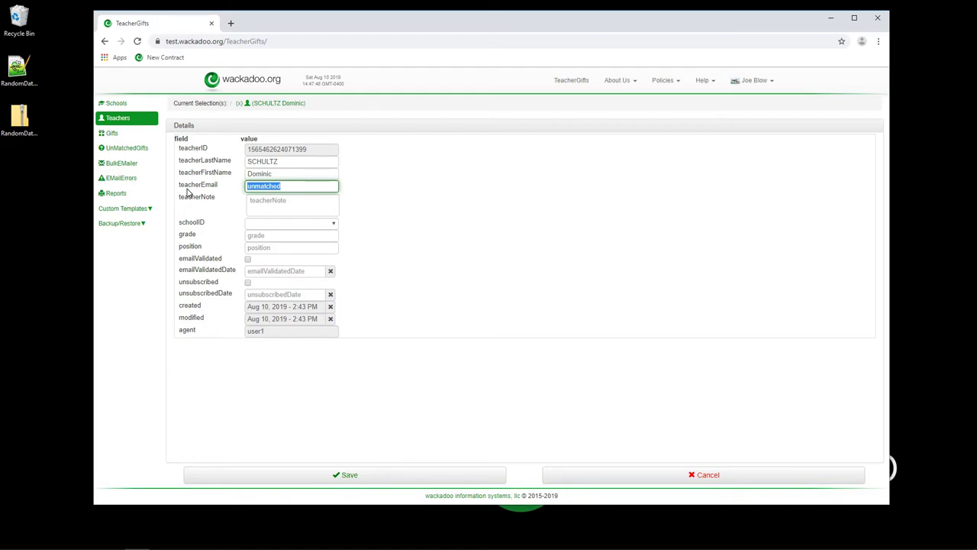
left_click(411, 276)
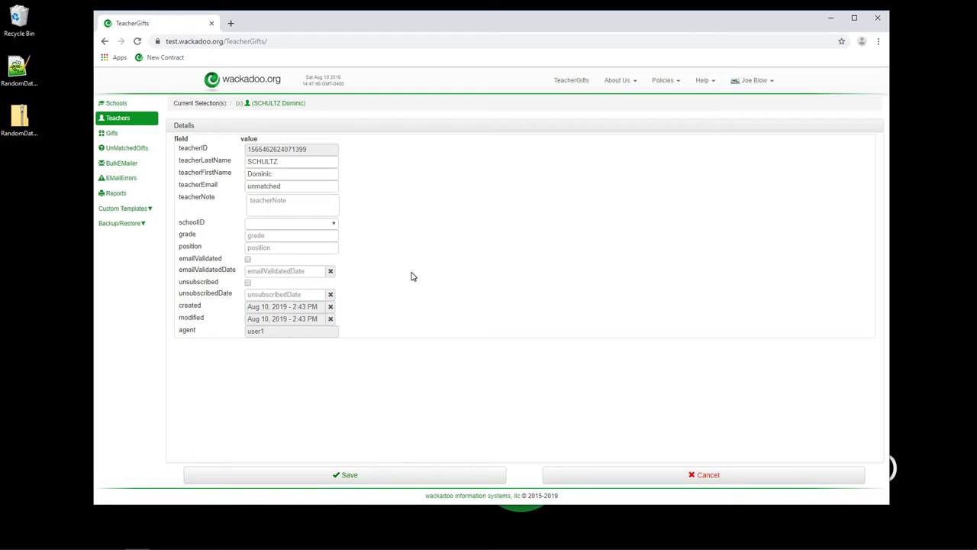
Cancel the edit and merge the first un-matched teacher into its Central Middle School match, leaving 82.
left_click(674, 475)
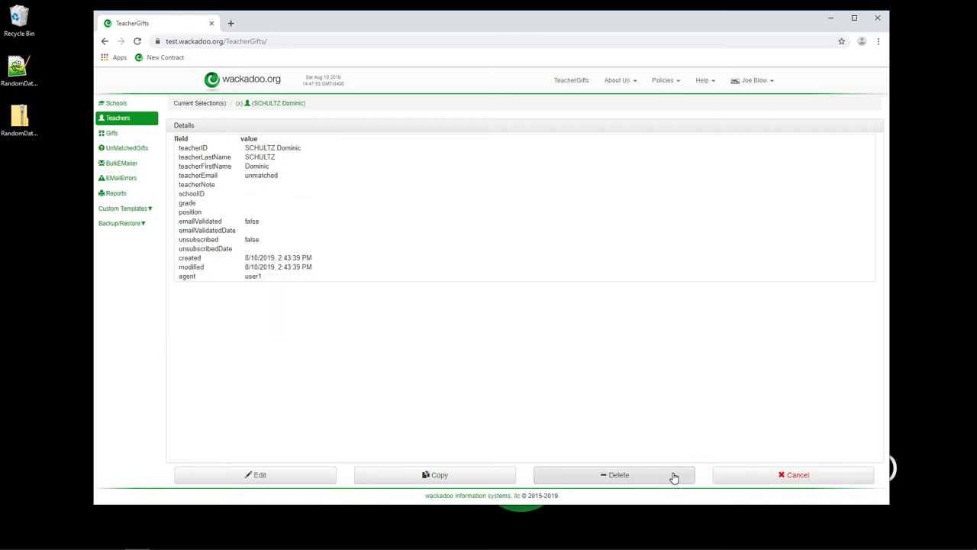
left_click(122, 150)
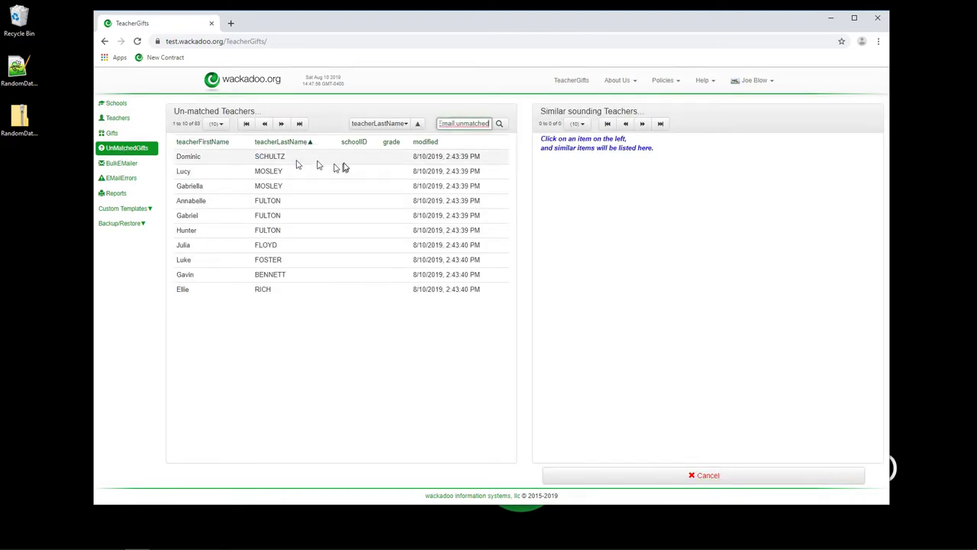
left_click(277, 158)
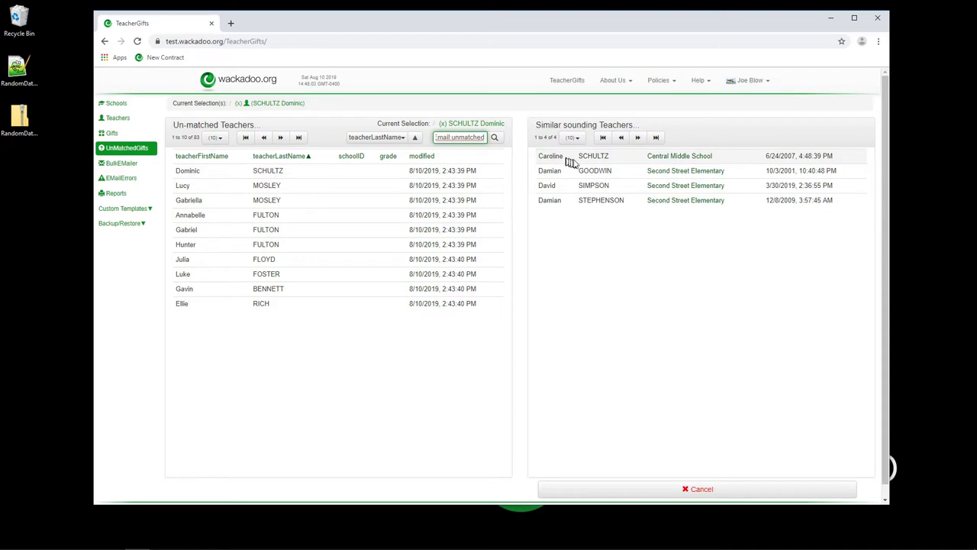
left_click(591, 159)
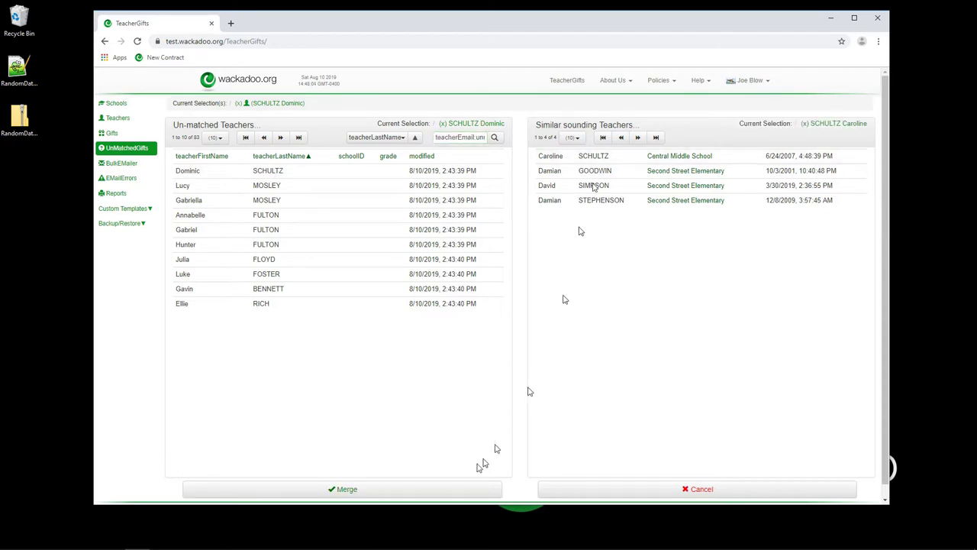
left_click(424, 490)
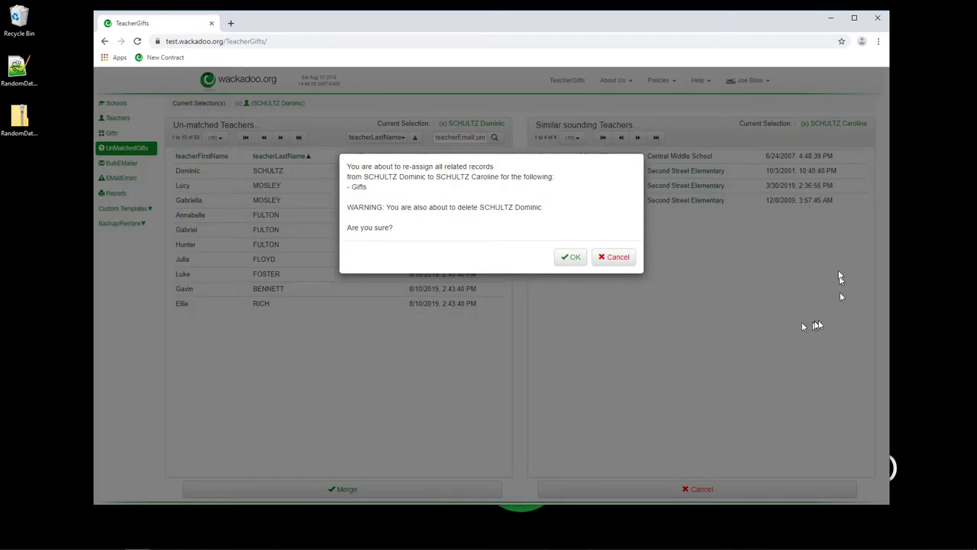
left_click(571, 256)
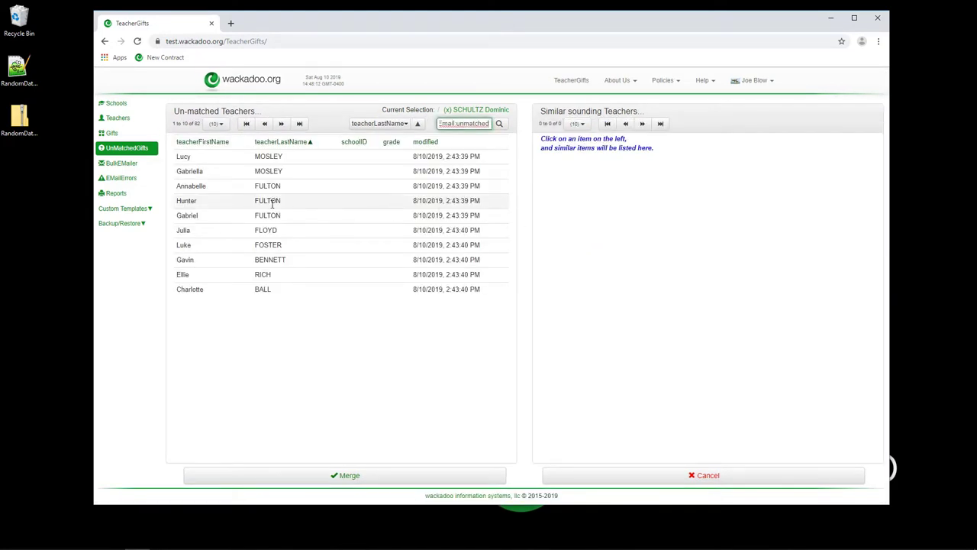
Merge the next un-matched teacher into its Central Middle School match, leaving 81 listed.
left_click(247, 162)
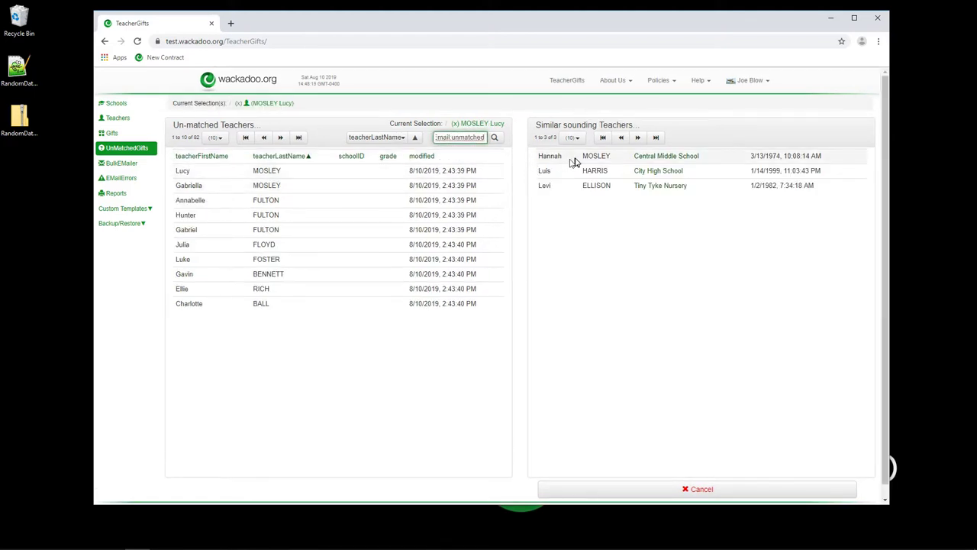
left_click(591, 158)
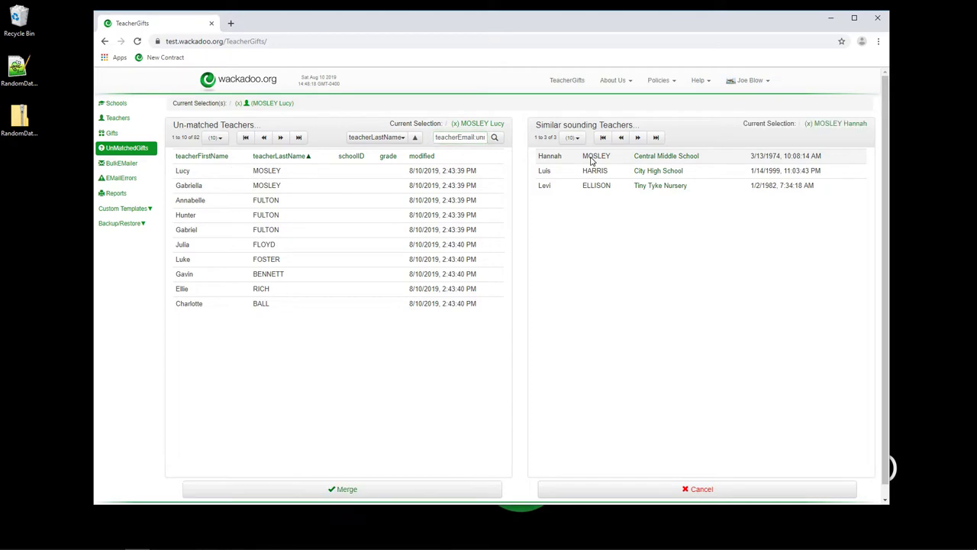
left_click(362, 493)
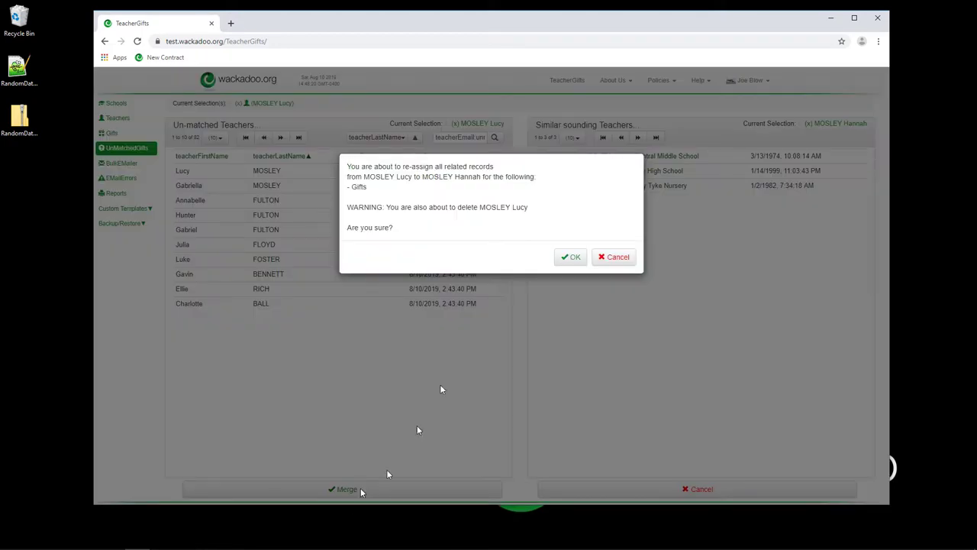
left_click(572, 257)
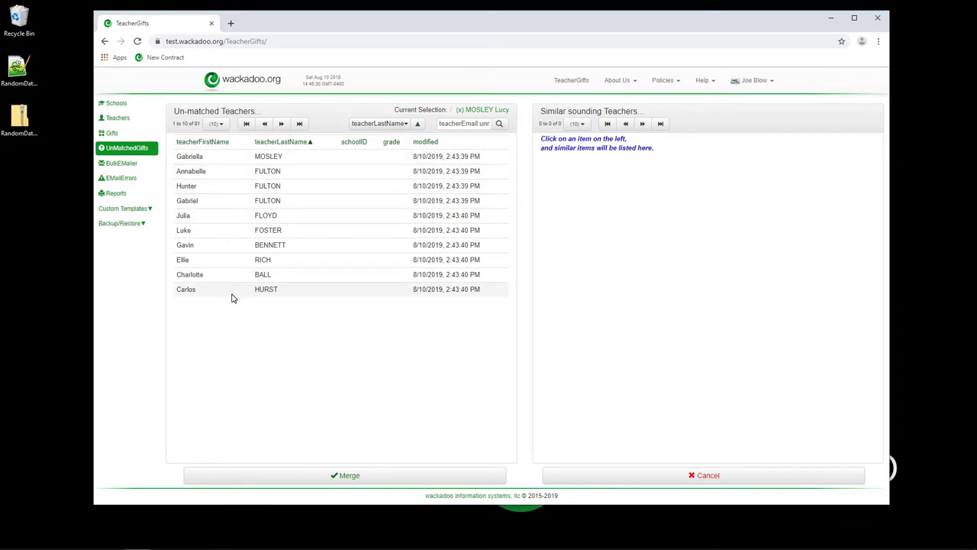
Select the next un-matched teacher, see its four similar teachers, and open its Details view.
left_click(218, 157)
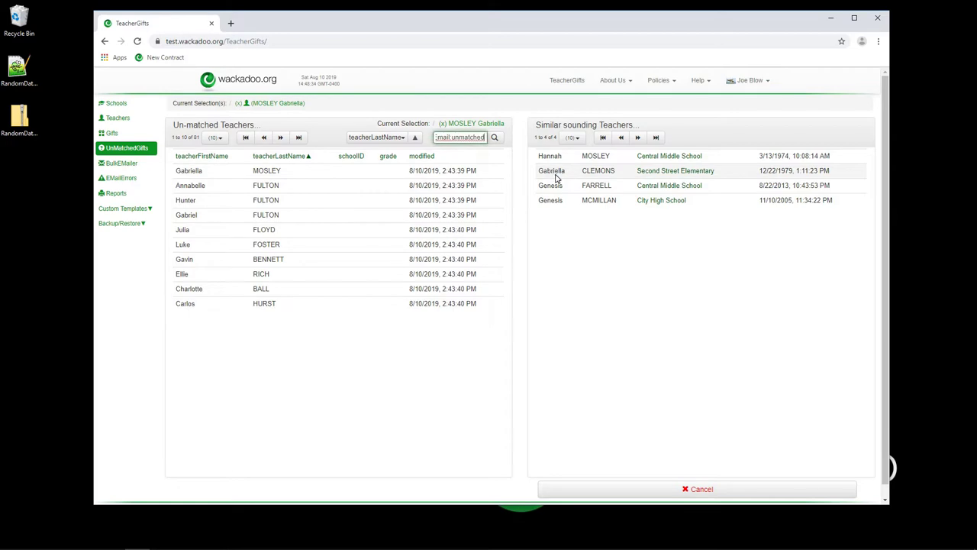
left_click(336, 176)
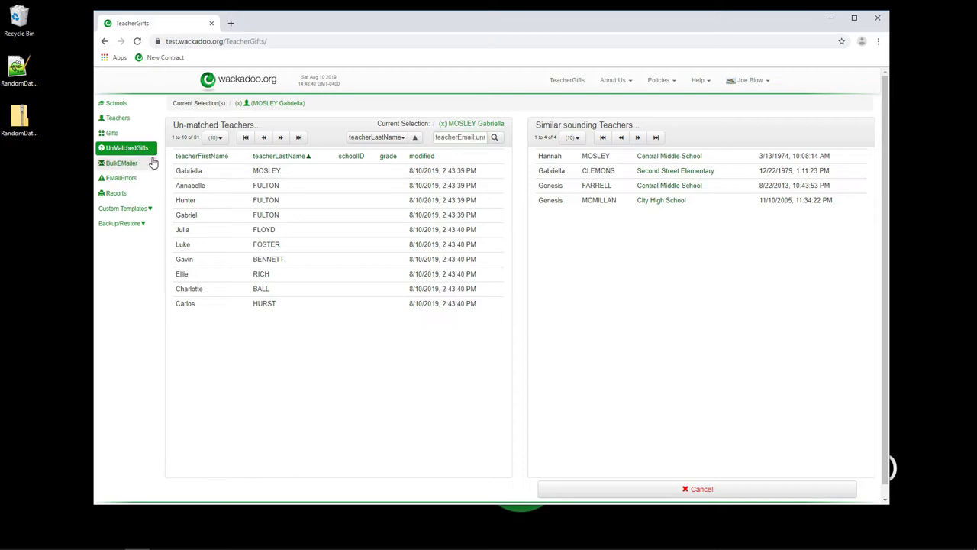
left_click(113, 121)
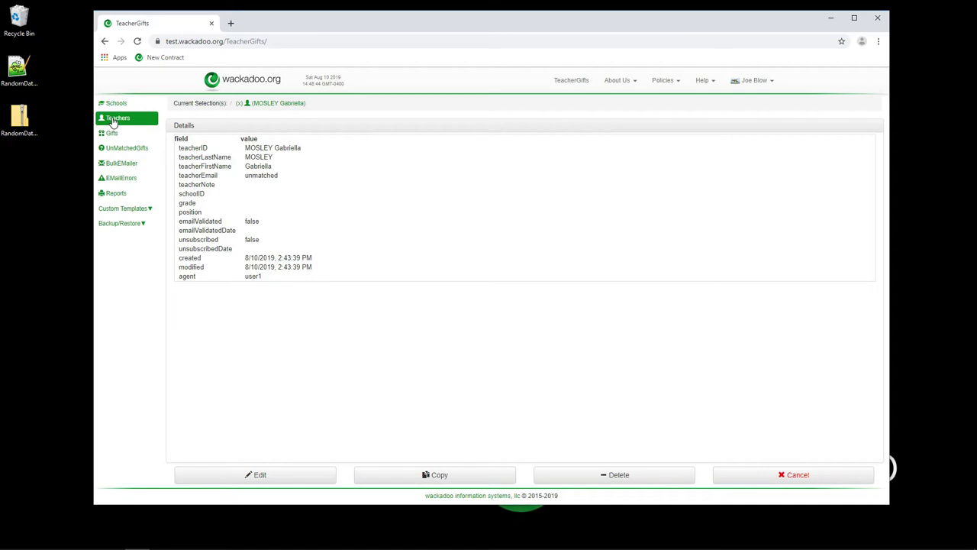
Replace the teacher's 'unmatched' email with a school e-mail address and save the record.
left_click(264, 477)
left_click_drag(295, 185, 186, 187)
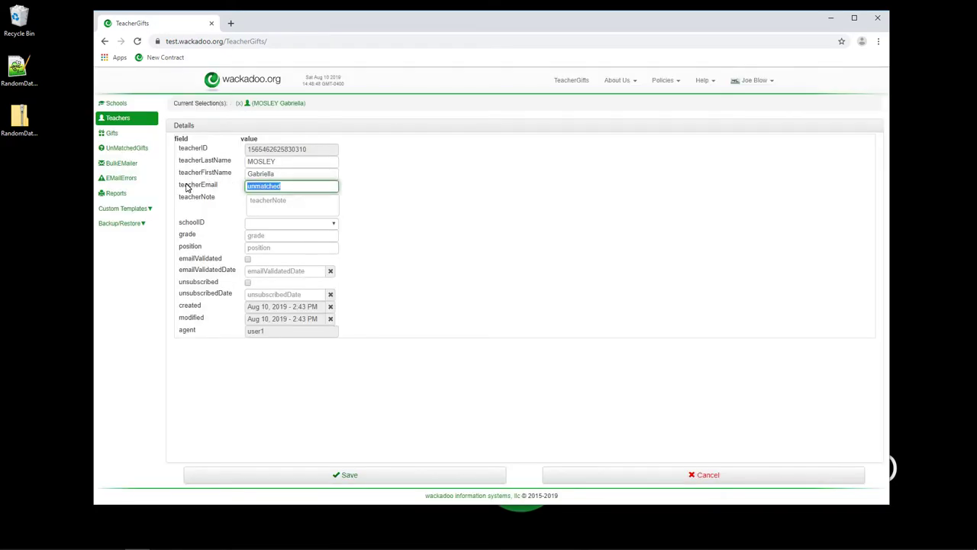
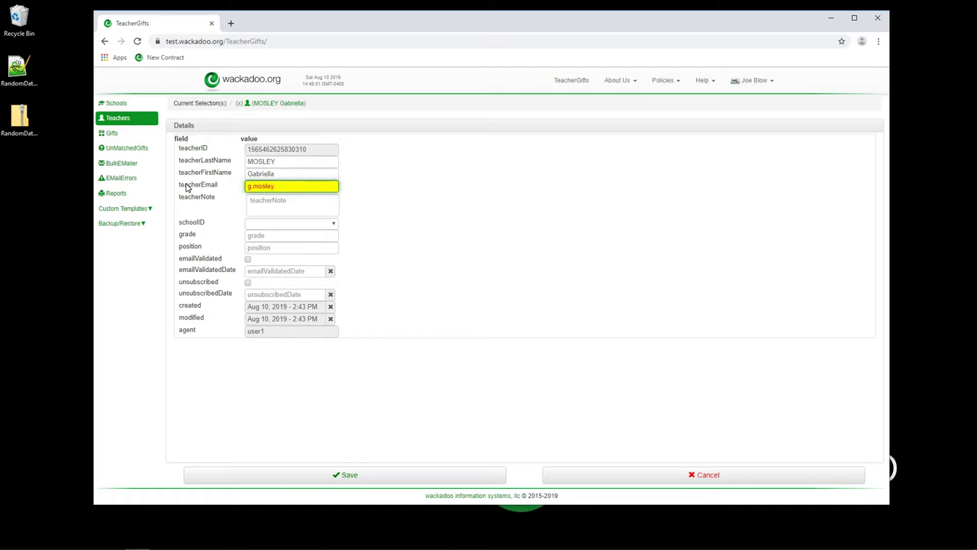
key("ctrl+a")
key("Home")
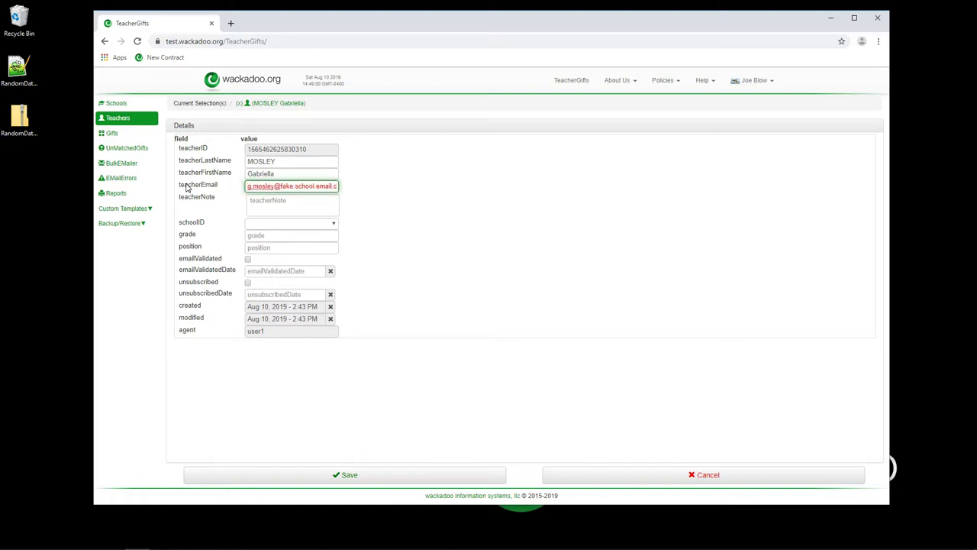
left_click(422, 481)
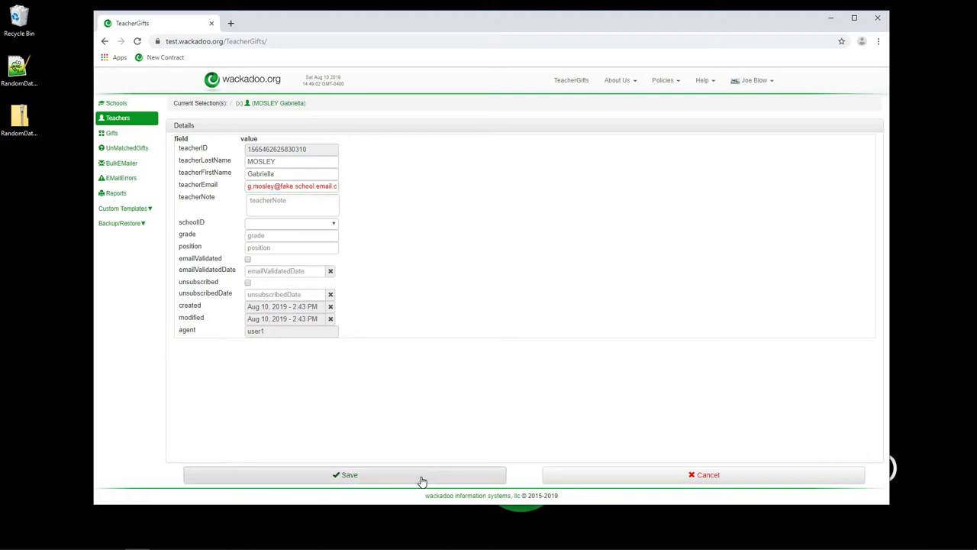
Check UnMatchedGifts now lists 80 teachers, then show the Gifts table of 787 rose gifts.
left_click(127, 150)
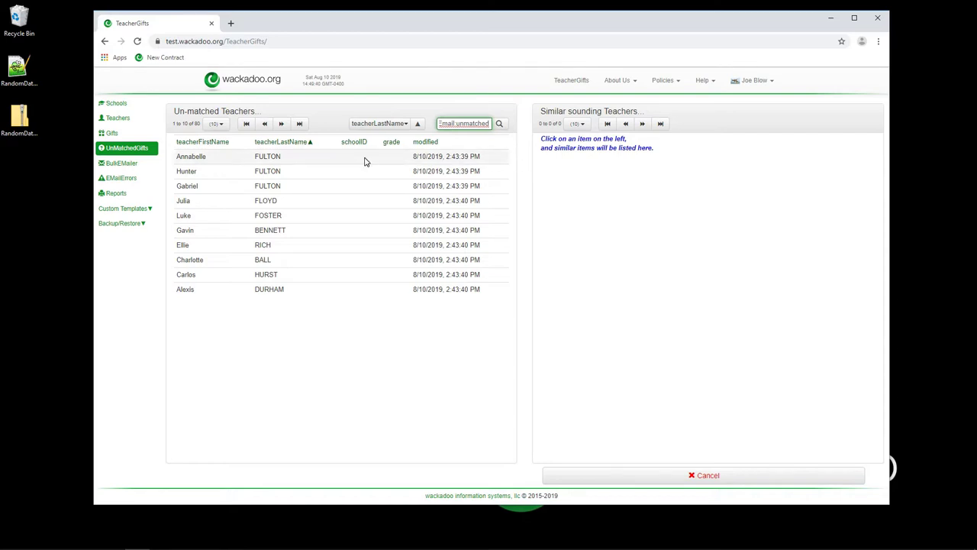
left_click(113, 133)
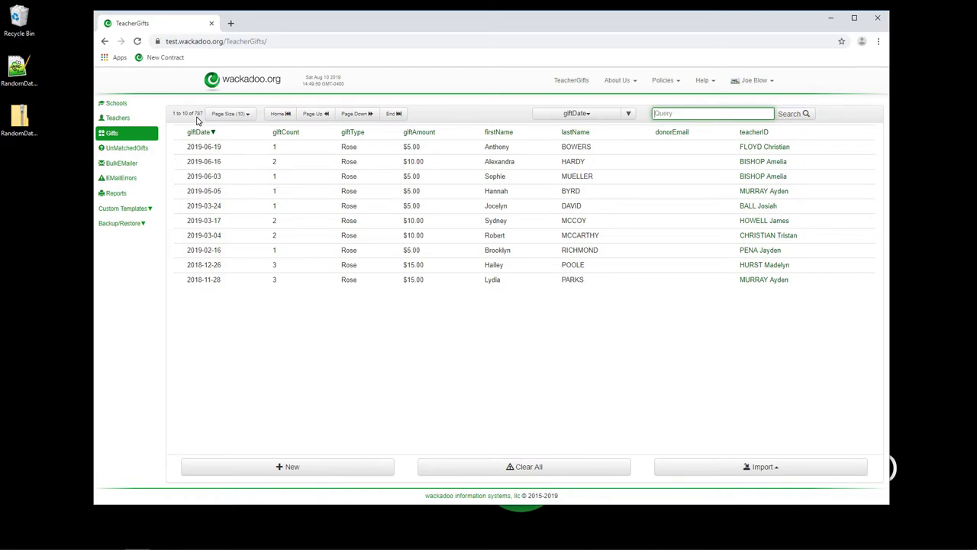
Cycle through UnMatchedGifts, BulkEMailer and Gifts, ending on the 80 un-matched teachers list.
left_click(122, 148)
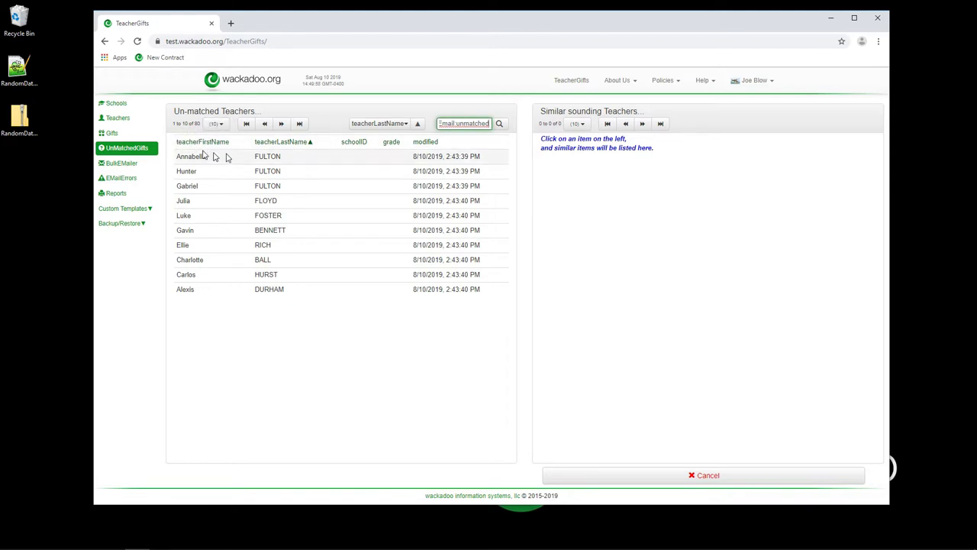
left_click(116, 165)
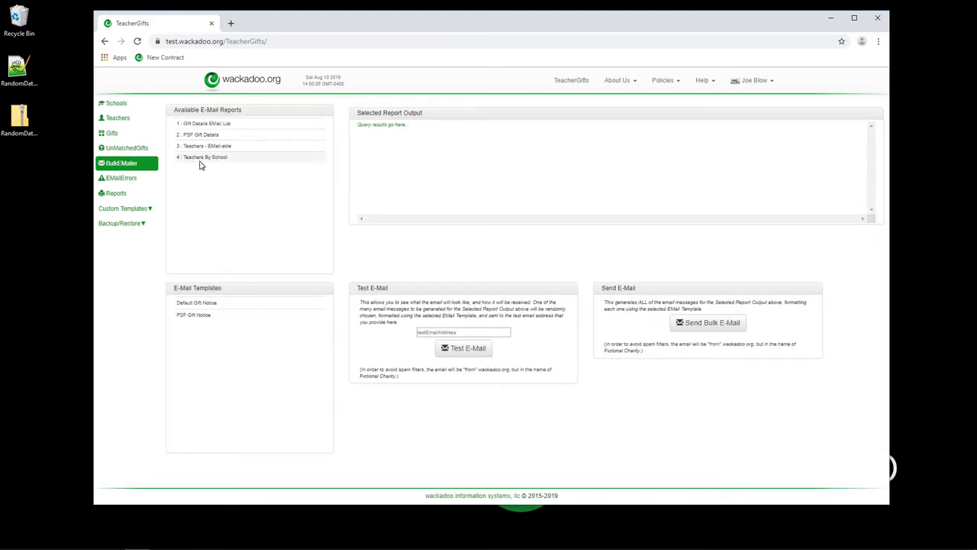
left_click(112, 135)
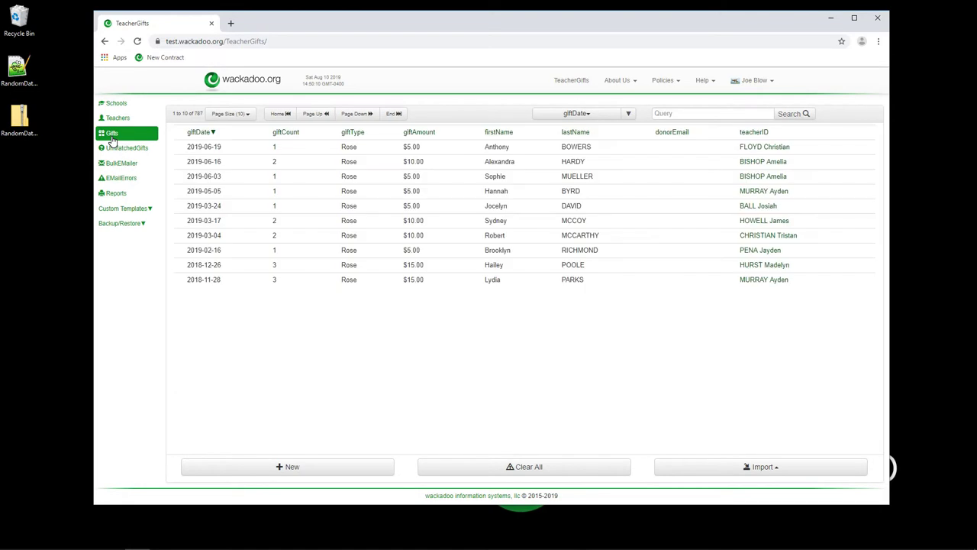
left_click(119, 152)
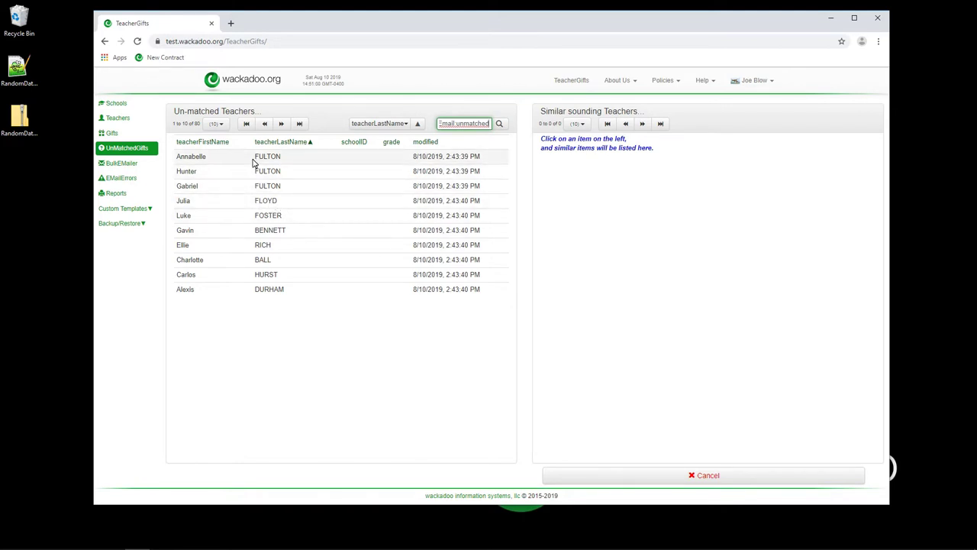
Go to the BulkEMailer page and expand the Custom Templates dropdown.
left_click(124, 166)
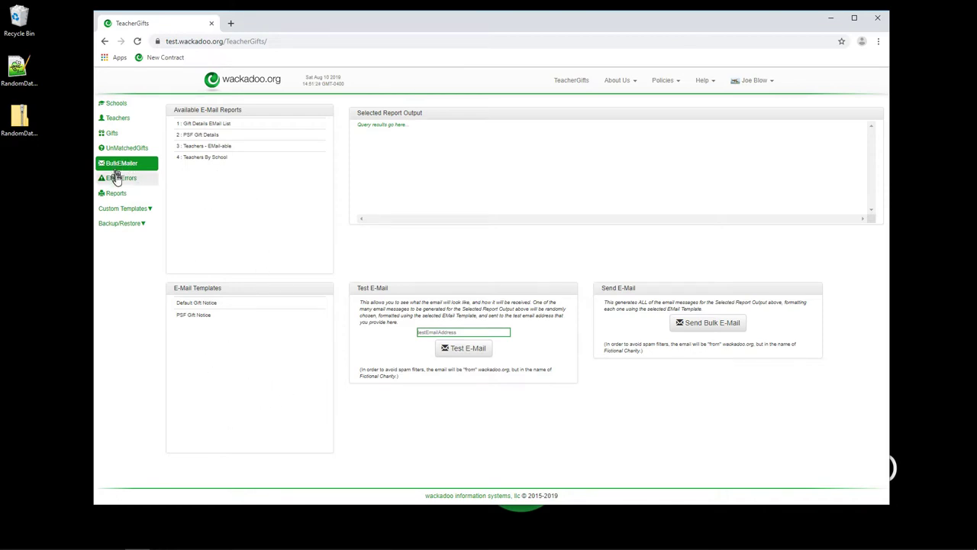
left_click(138, 211)
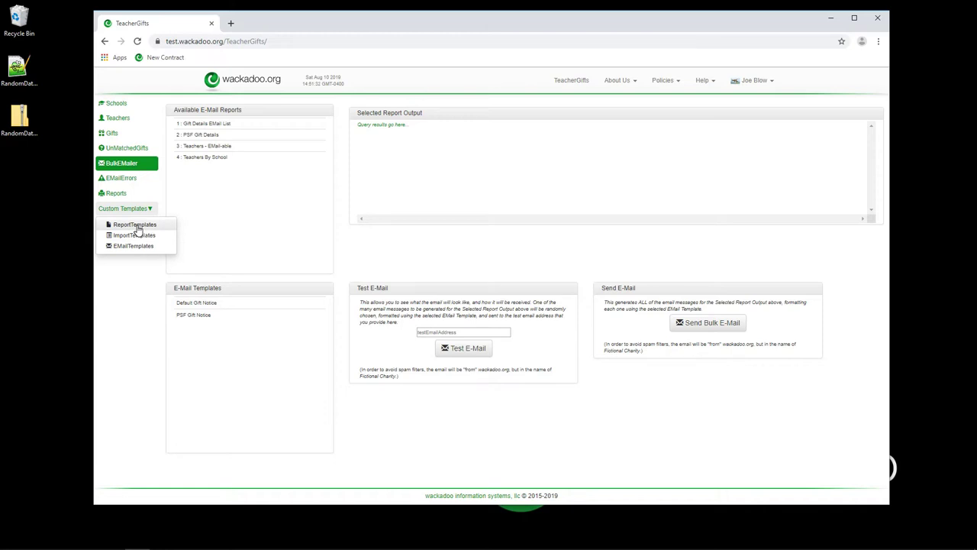
Inspect the giftType WHERE filter in the PSF Gift Details query, then return to Report Templates.
left_click(136, 226)
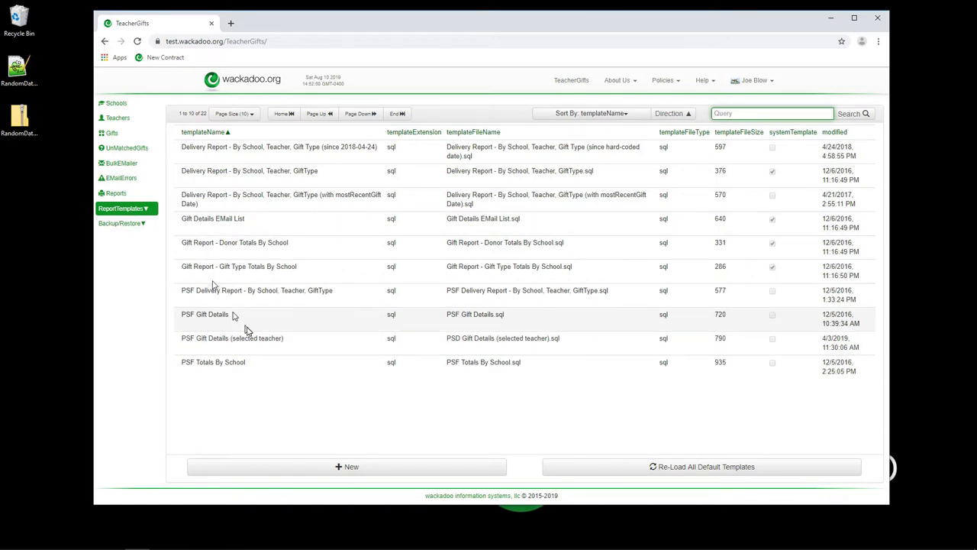
left_click(297, 322)
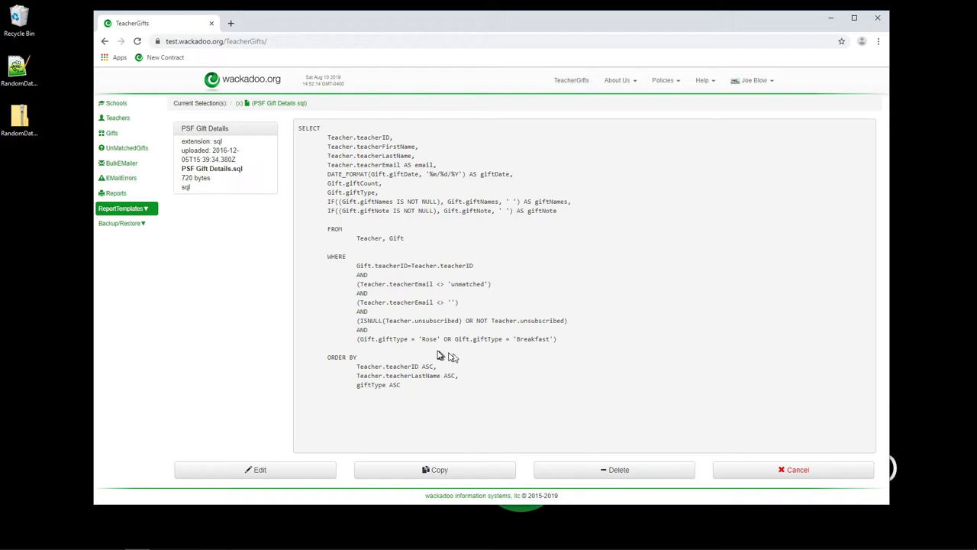
left_click_drag(364, 342, 567, 346)
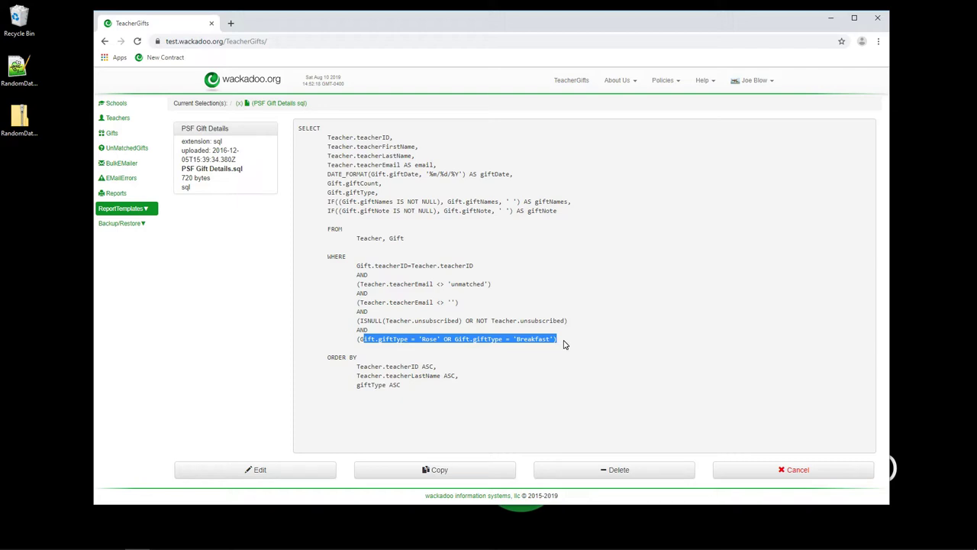
left_click(565, 344)
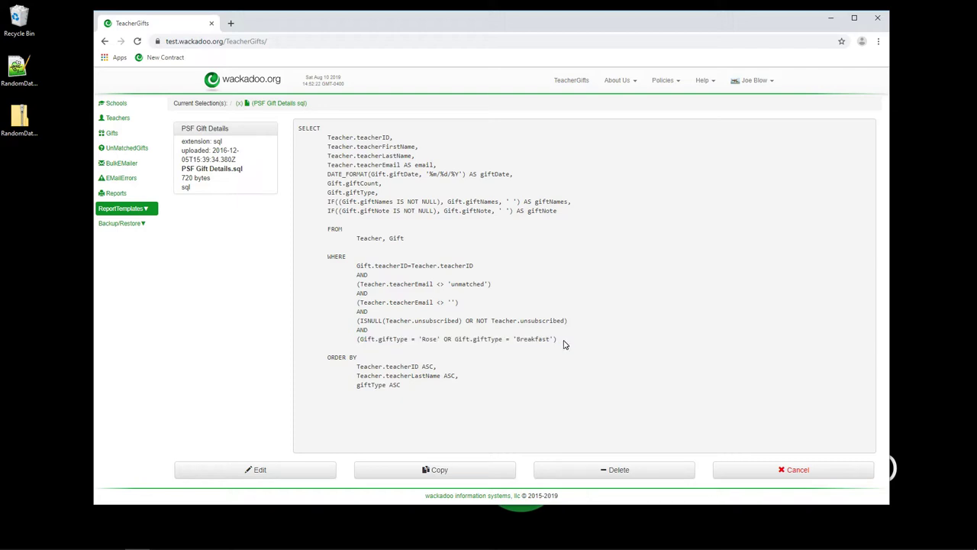
left_click(273, 103)
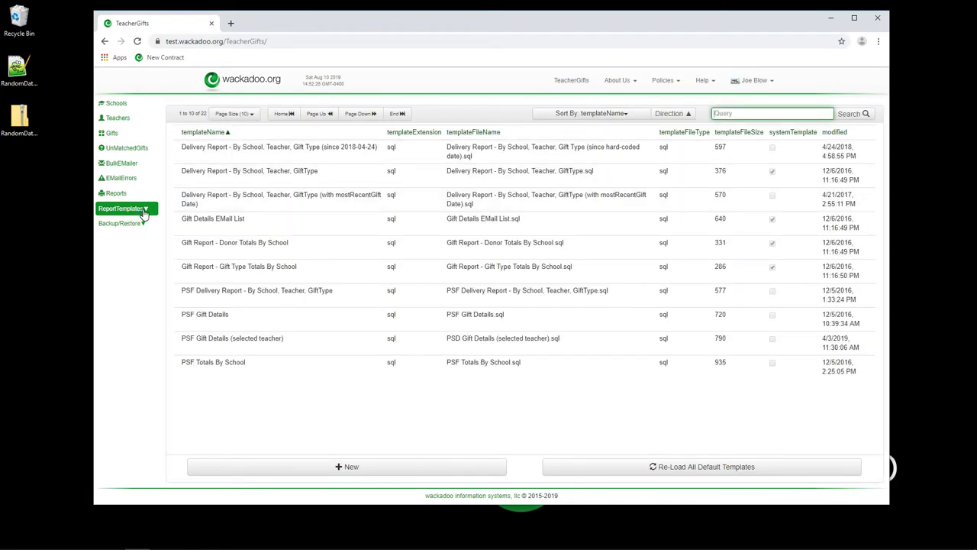
left_click(145, 212)
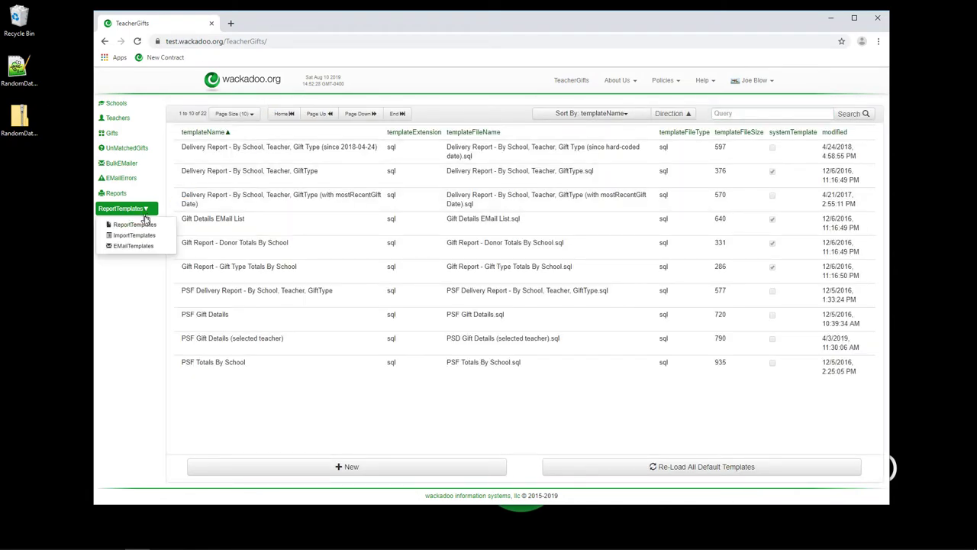
Open the Default Gift Notice email template and inspect its teacher-name placeholders and gifts table.
left_click(137, 248)
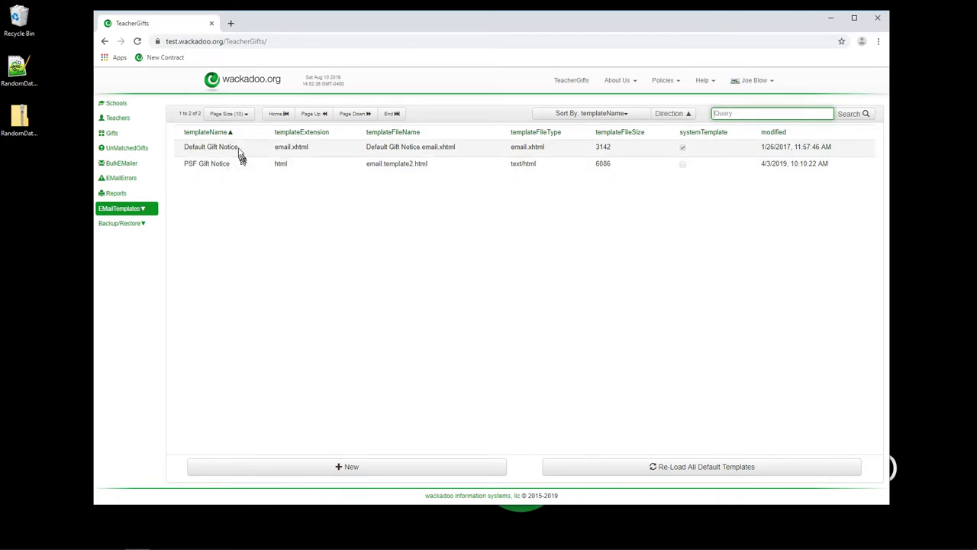
left_click(233, 147)
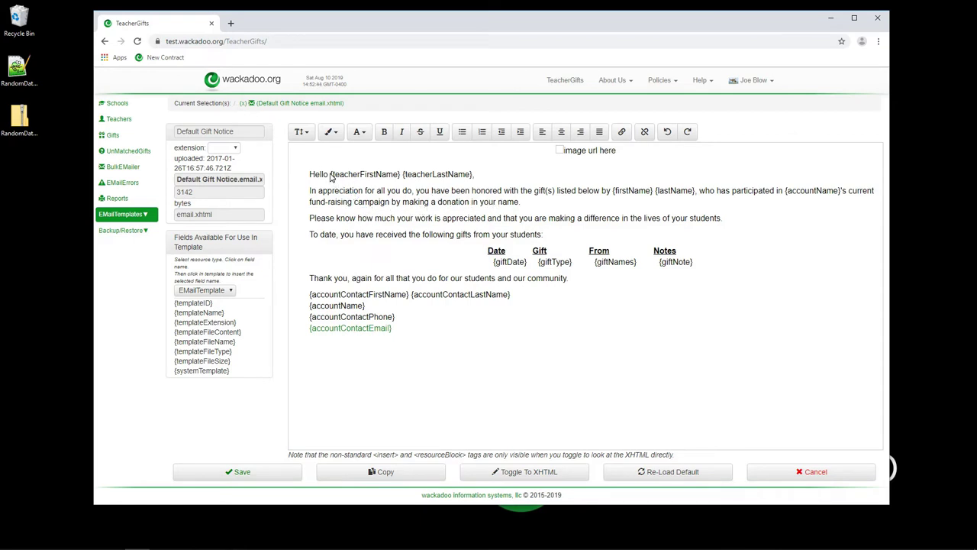
left_click_drag(330, 176, 477, 177)
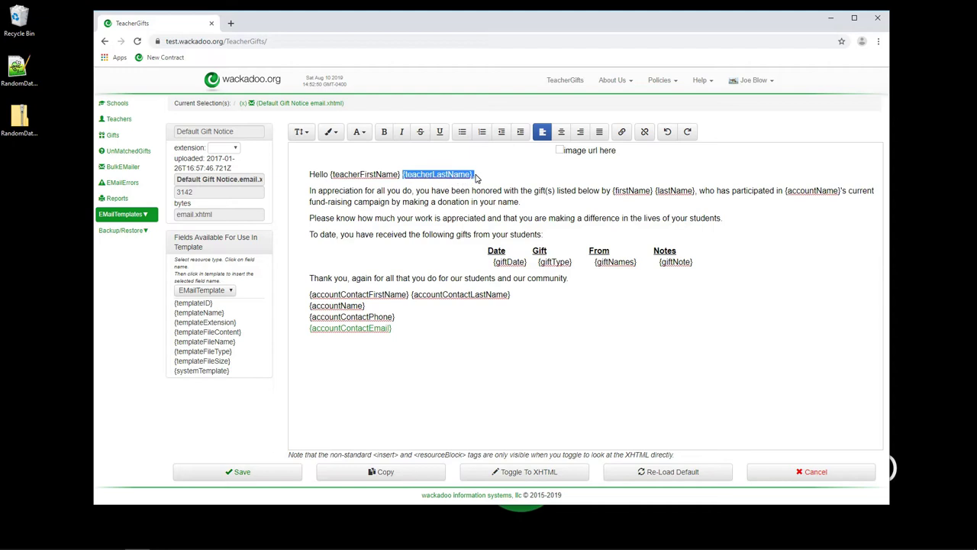
left_click(467, 215)
left_click_drag(482, 252, 705, 268)
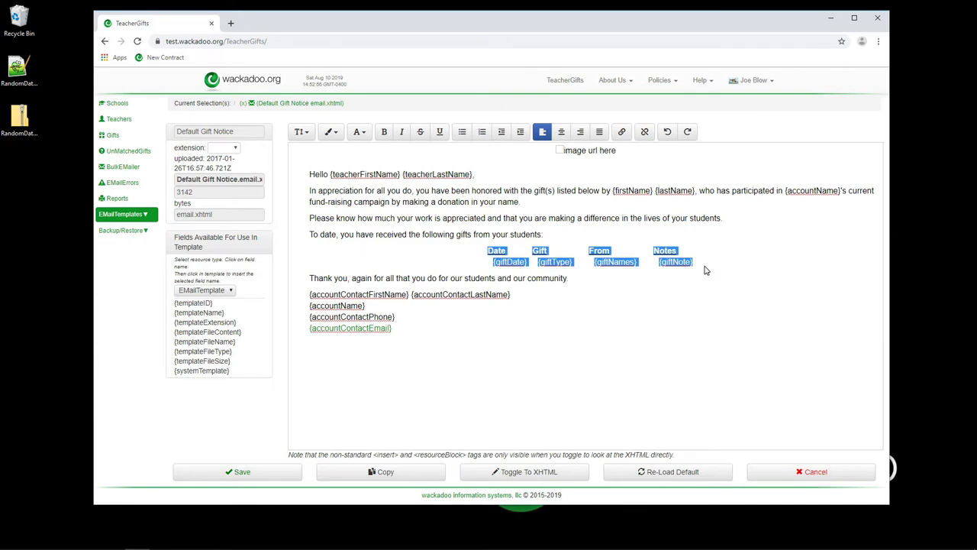
left_click(641, 303)
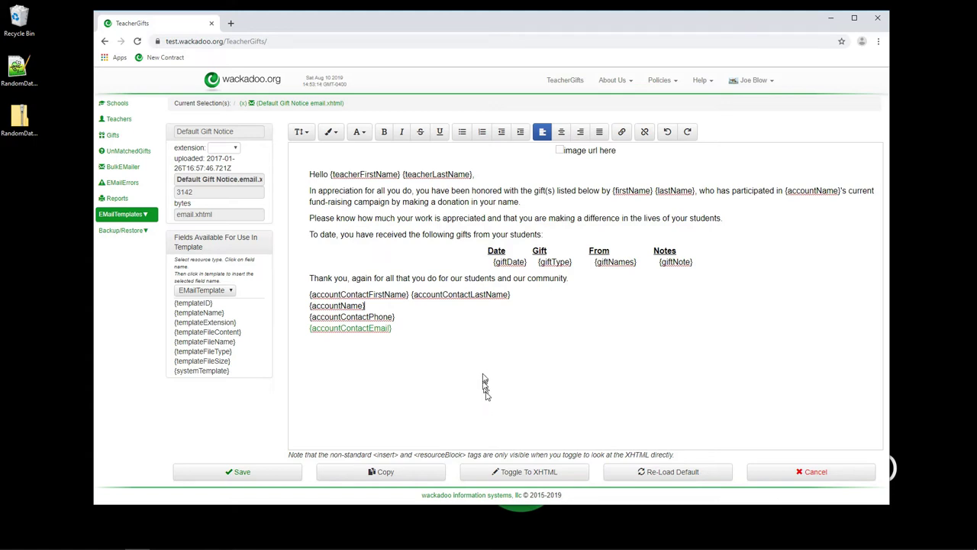
Inspect the resourceBlock table row in the XHTML source, then return to the WYSIWYG view.
left_click(530, 473)
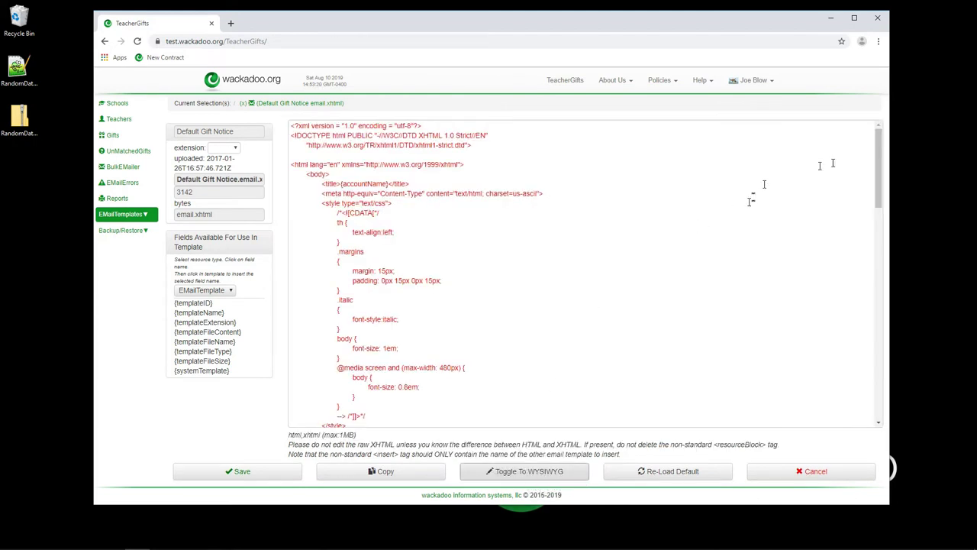
left_click_drag(878, 145, 909, 329)
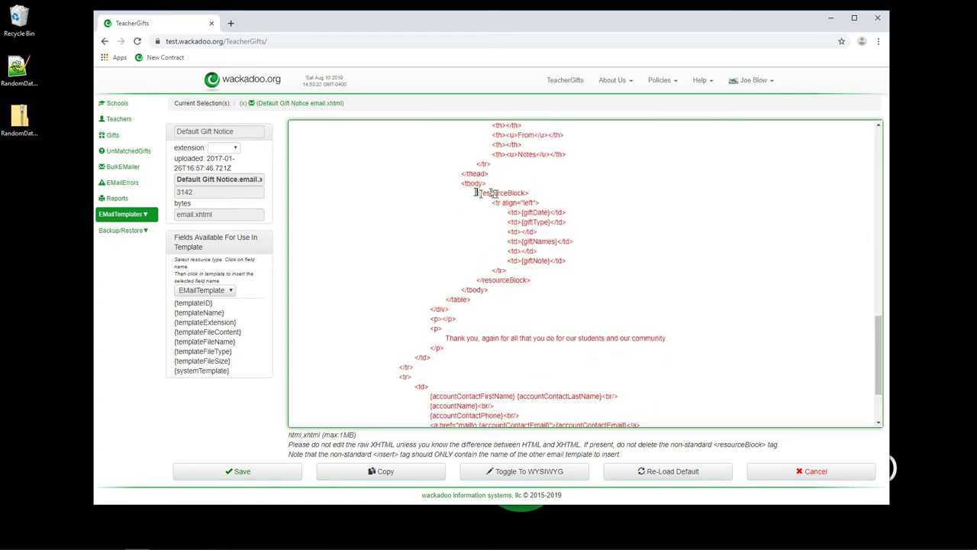
triple_click(532, 194)
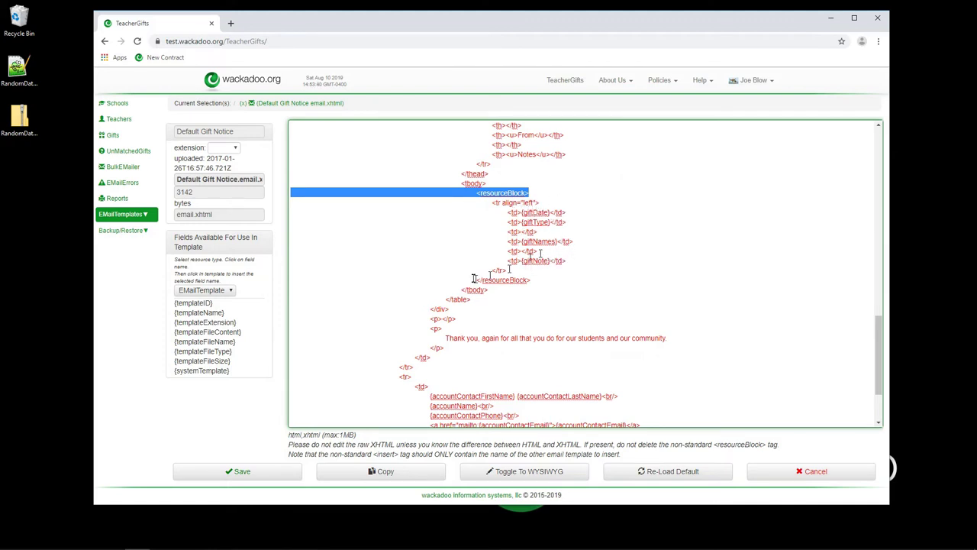
left_click_drag(489, 202, 563, 273)
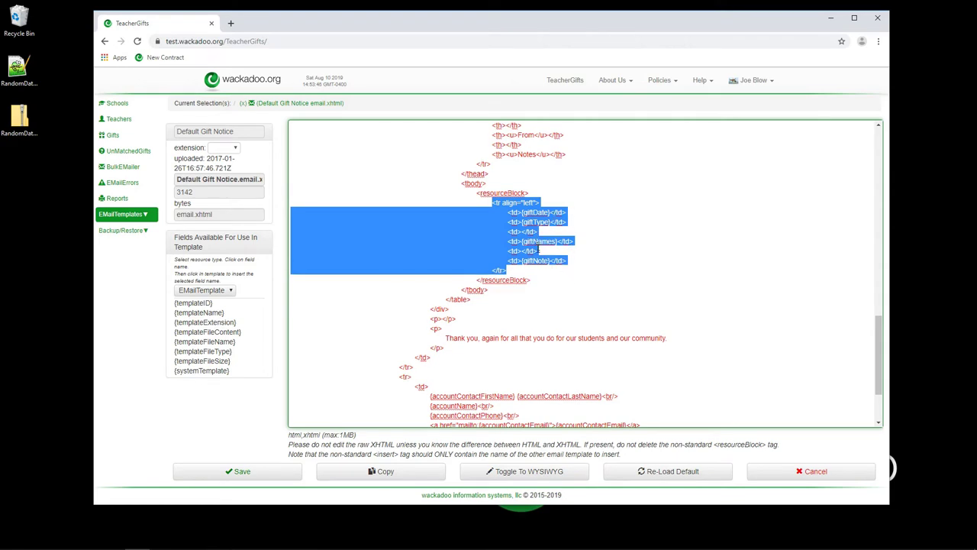
left_click(549, 280)
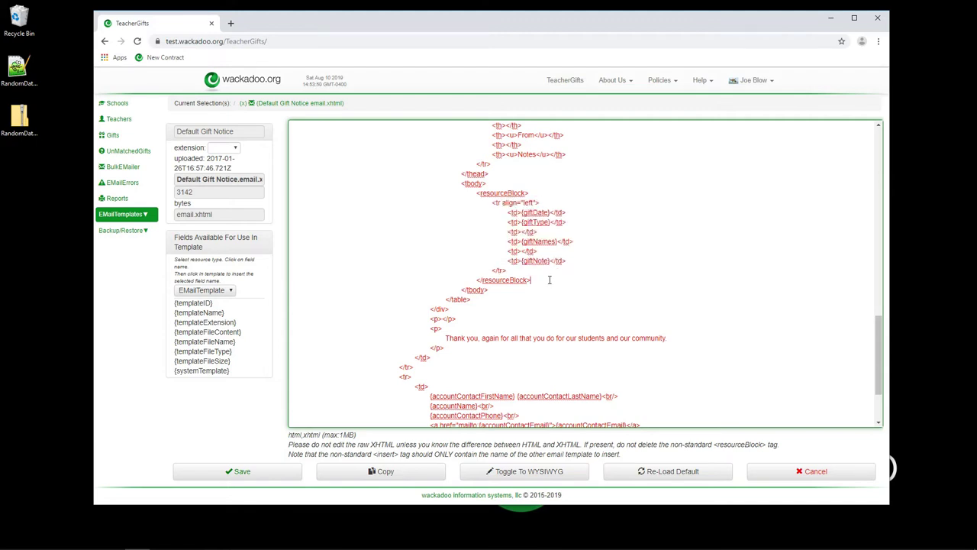
left_click(528, 474)
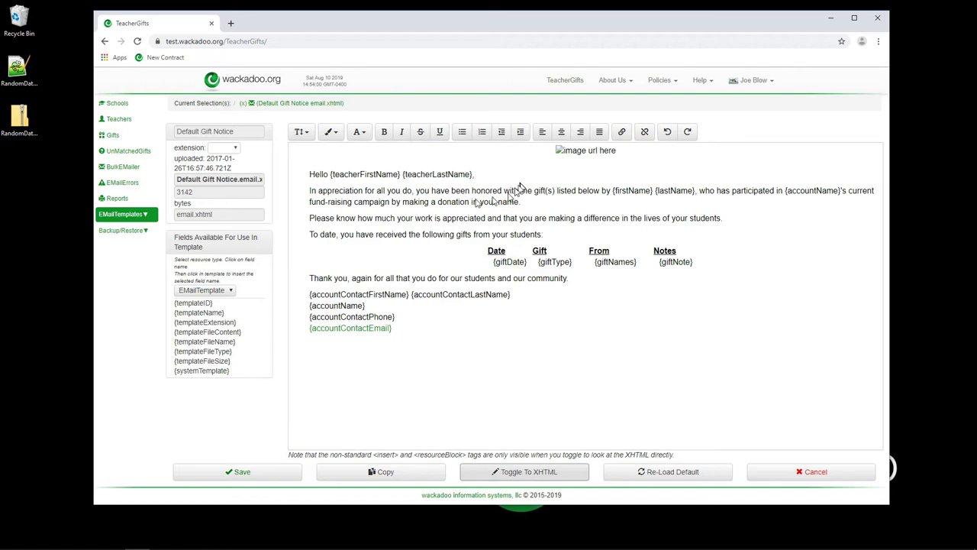
Replace 'all' with 'everything' in the opening sentence, save, and reopen to verify the edit.
double_click(381, 192)
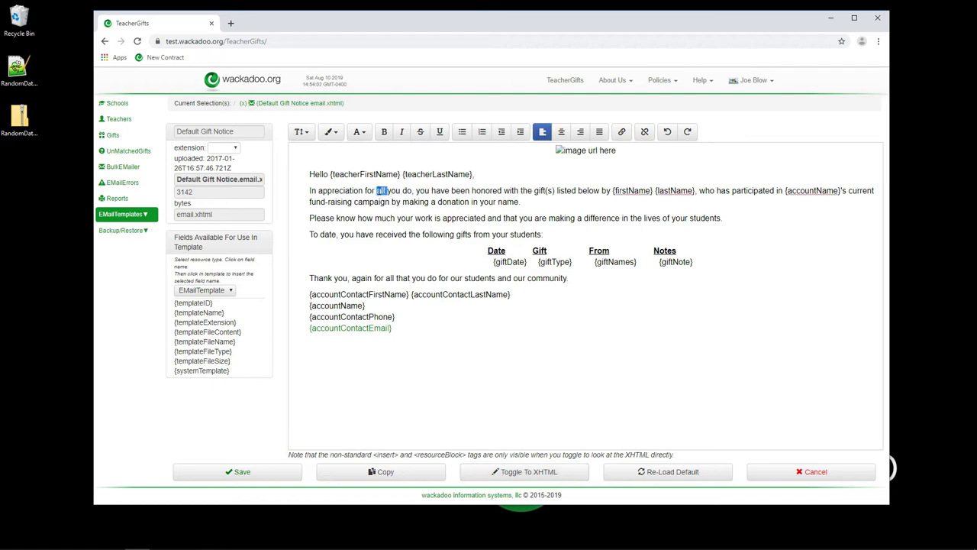
type("everything")
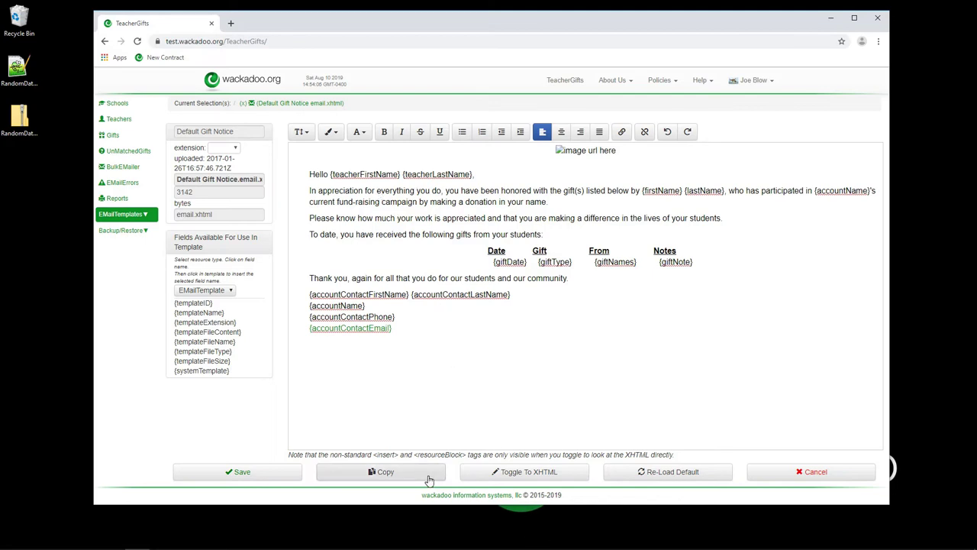
left_click(277, 471)
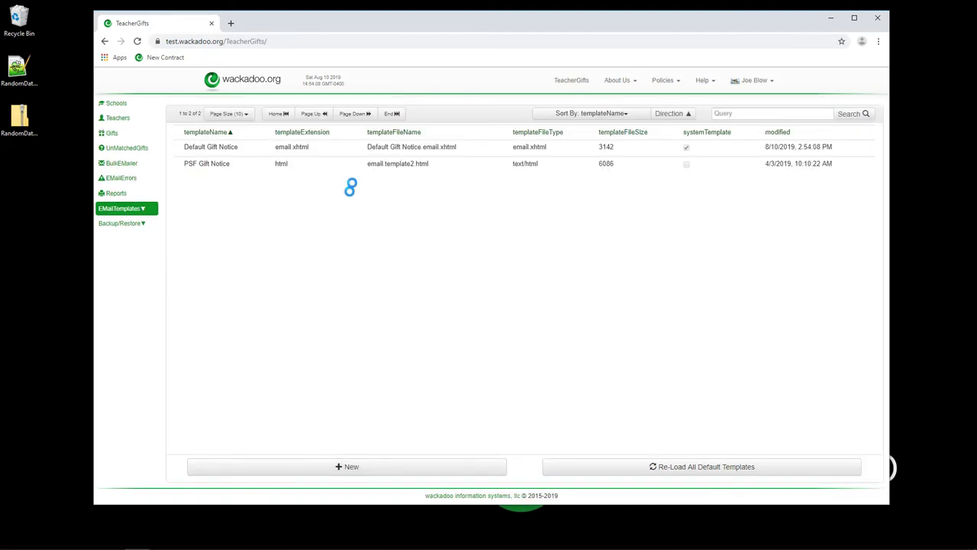
left_click(326, 150)
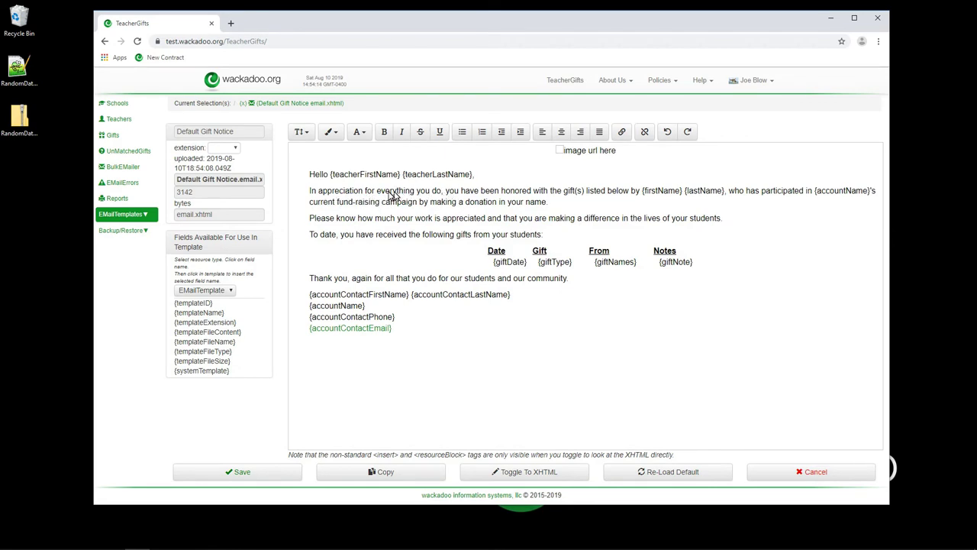
double_click(395, 192)
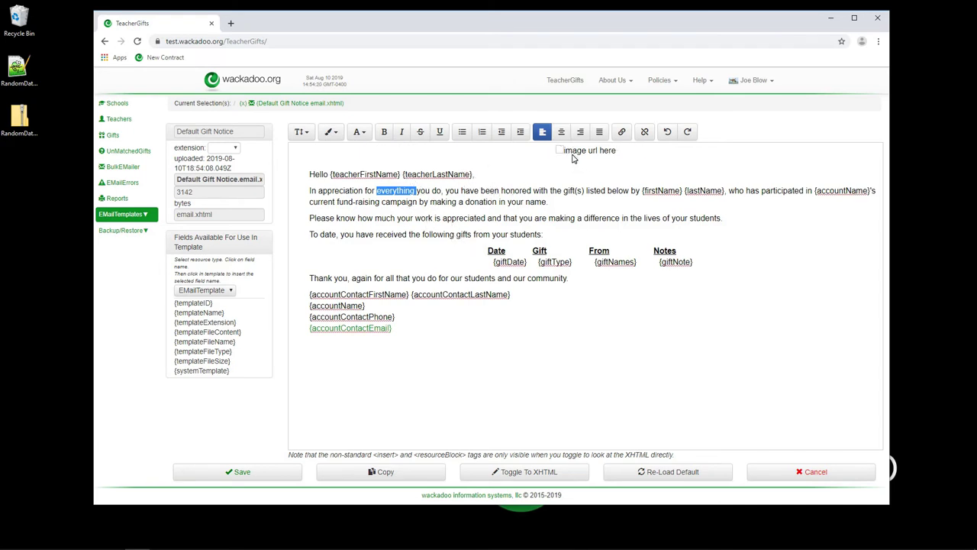
Inspect the 300-wide image tag with empty src in XHTML, then cancel the editor unsaved.
left_click(526, 473)
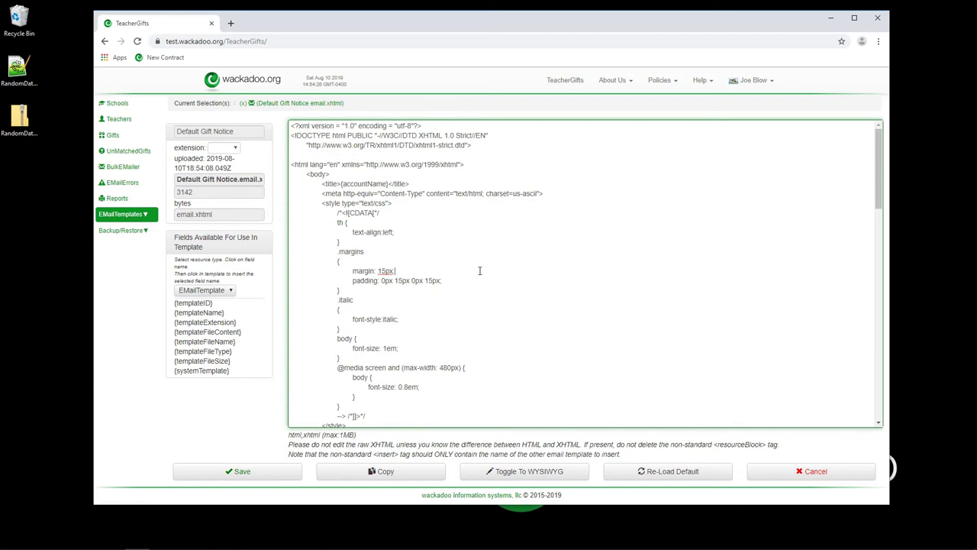
scroll(503, 133, "up", 4)
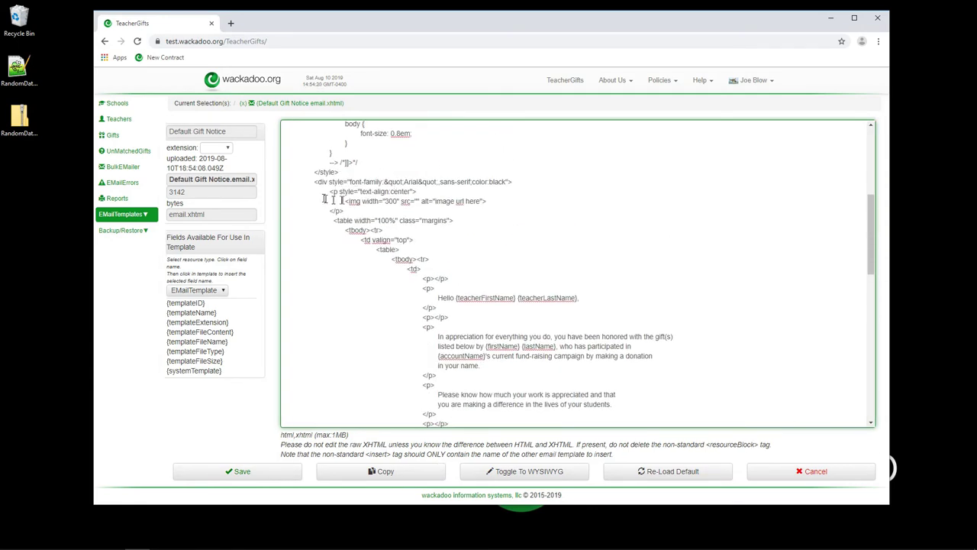
left_click_drag(340, 202, 514, 201)
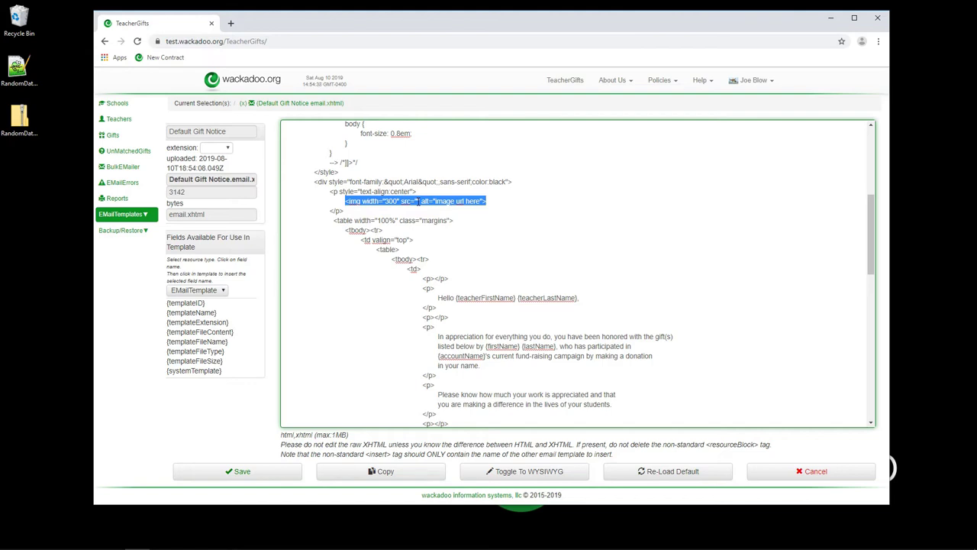
left_click(421, 192)
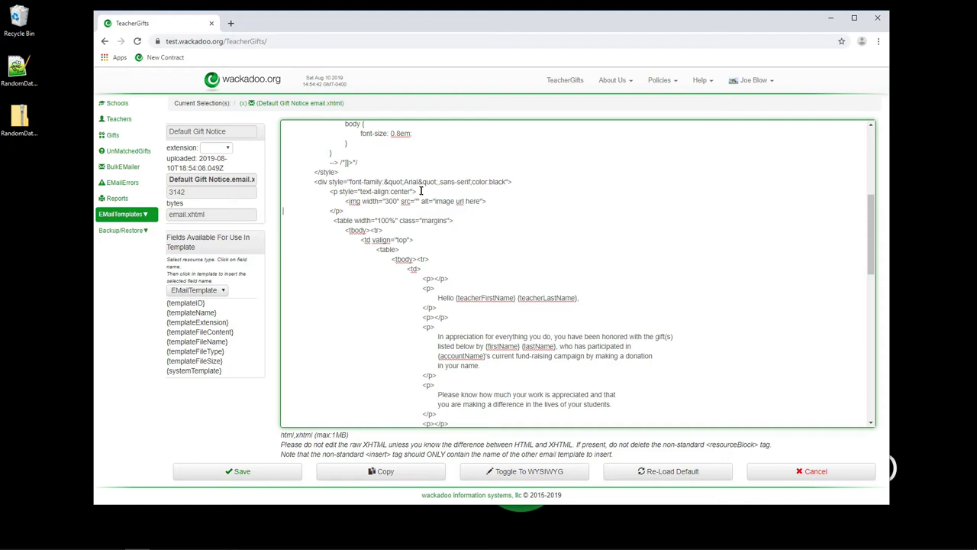
left_click(769, 477)
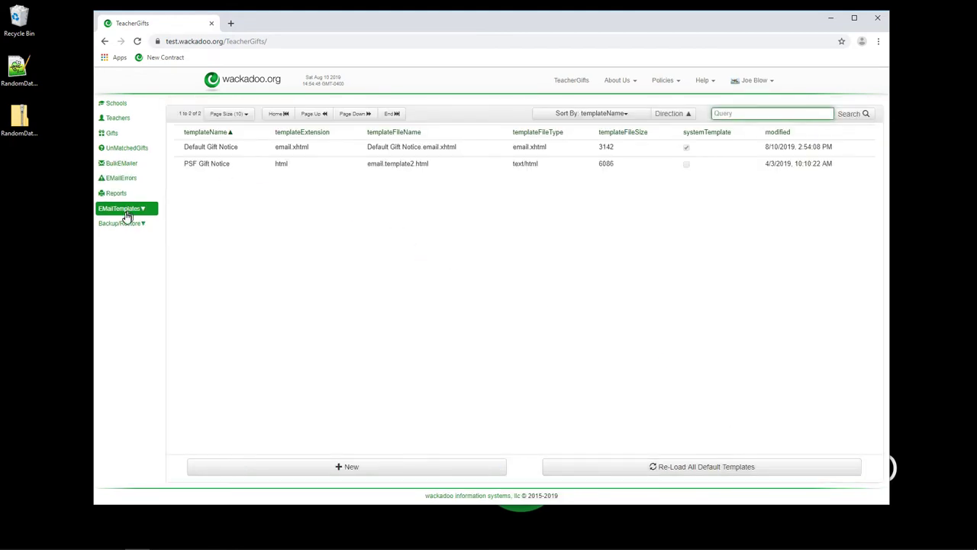
Go from the template types dropdown back to the BulkEMailer page.
left_click(126, 214)
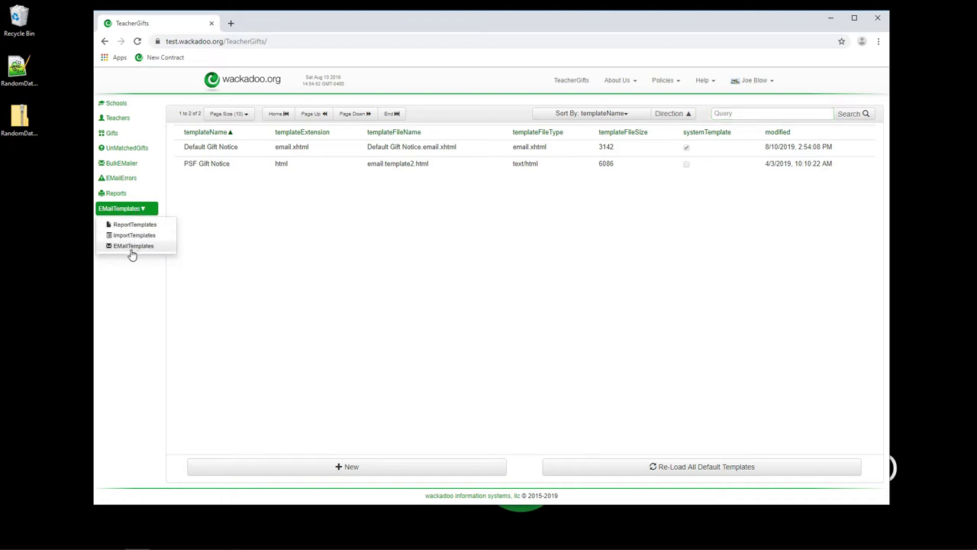
left_click(118, 165)
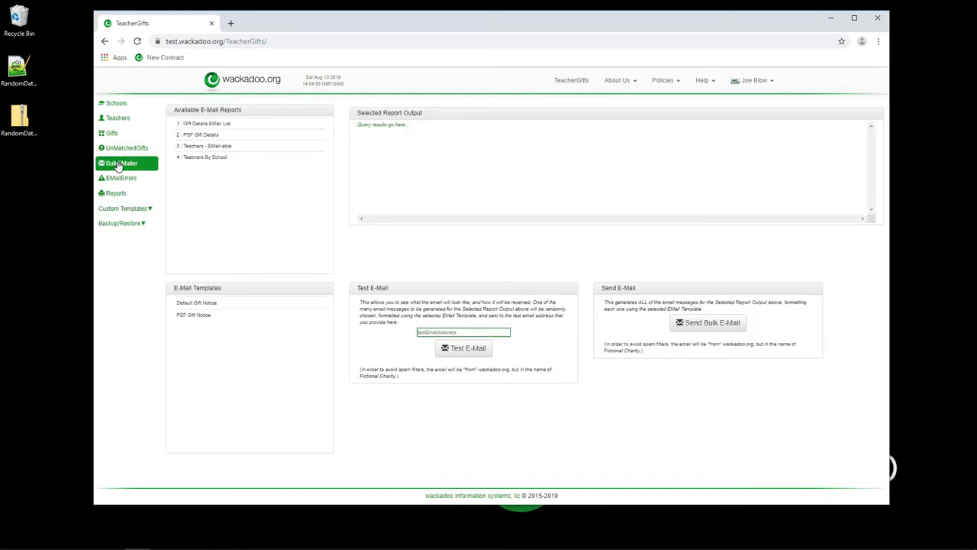
left_click(187, 136)
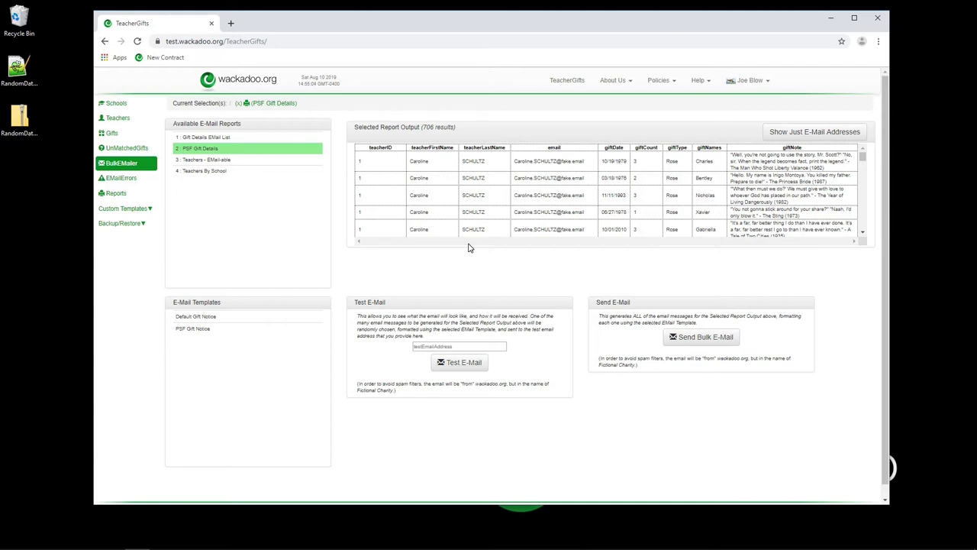
left_click(206, 136)
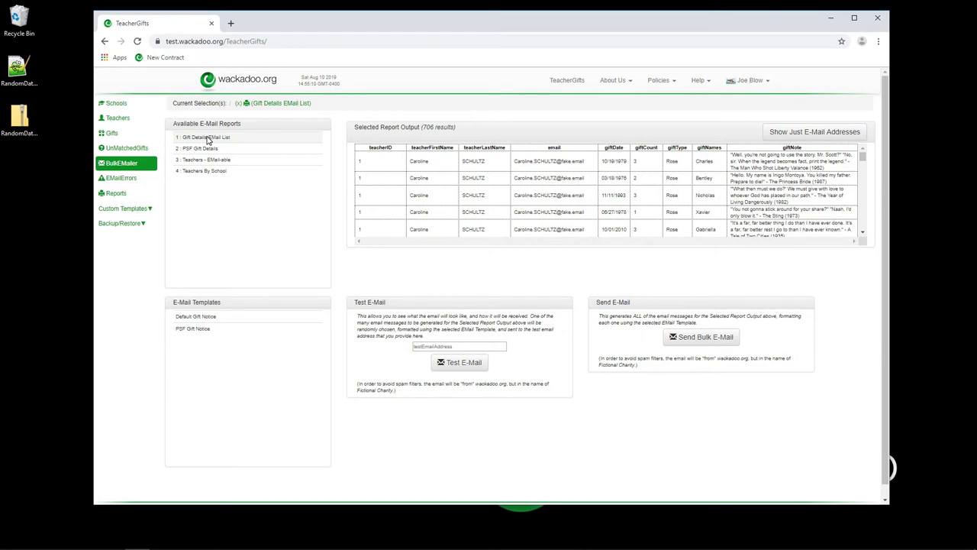
left_click(206, 149)
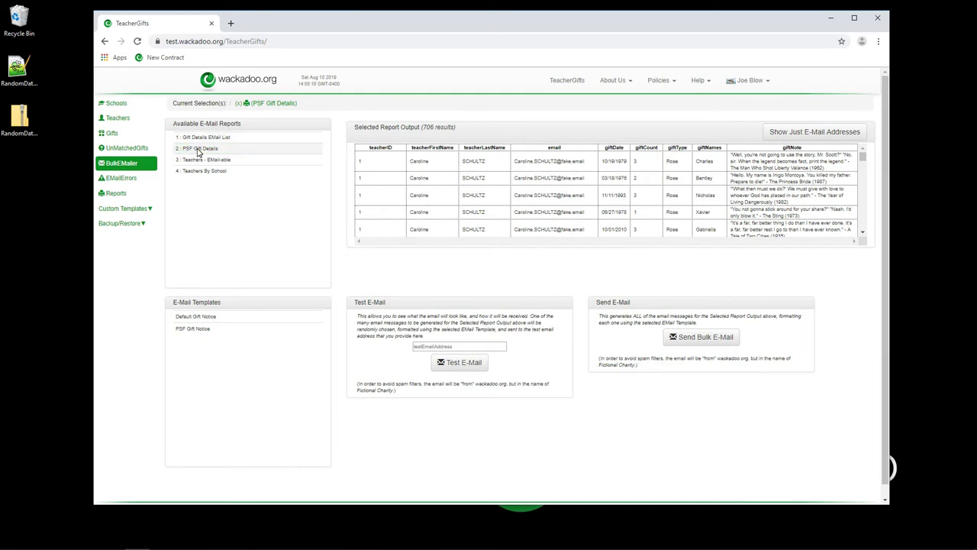
left_click(238, 105)
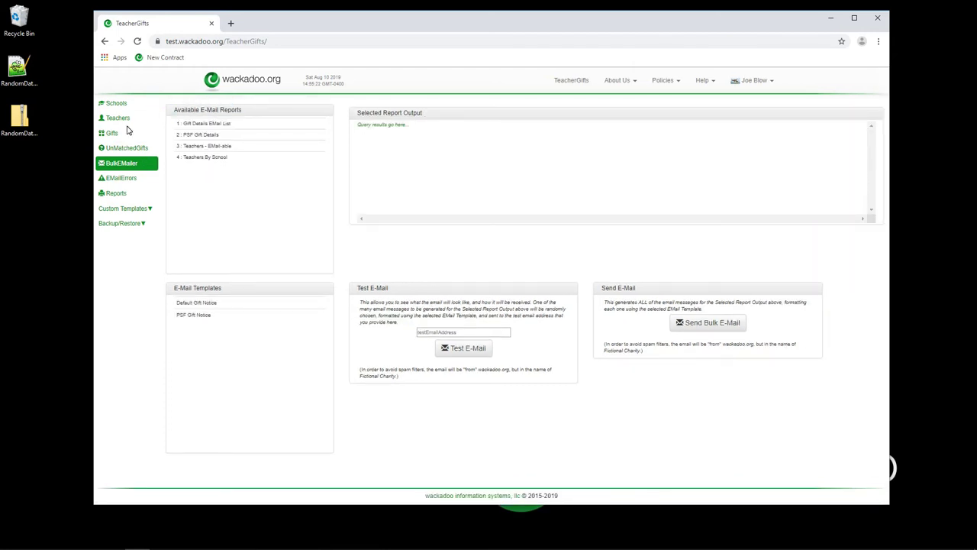
Clear the teacher selection and load the full PSF Gift Details report with 706 results.
left_click(112, 122)
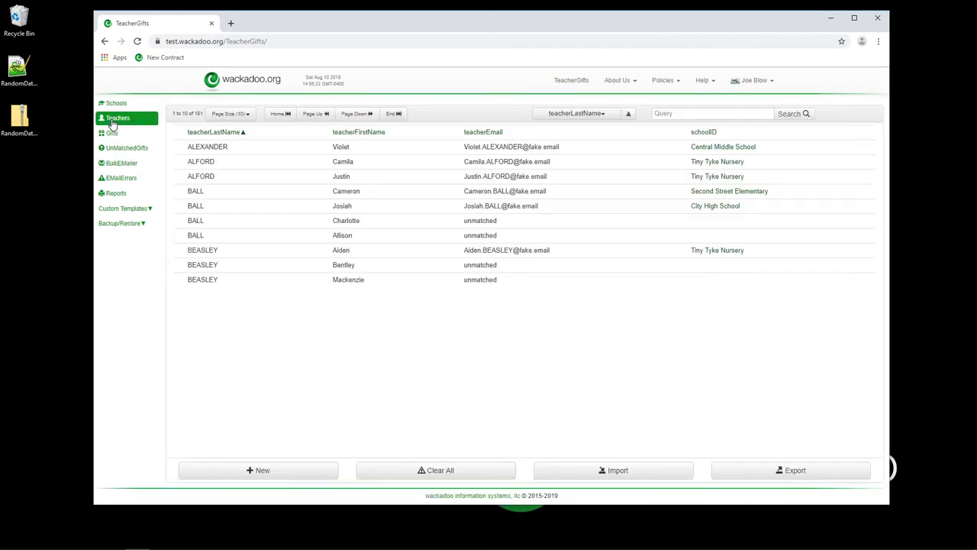
left_click(252, 153)
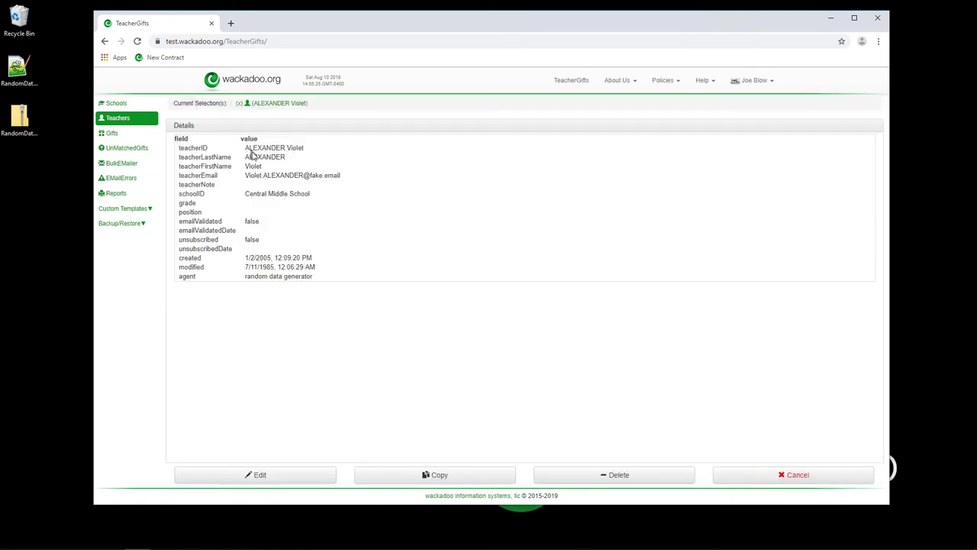
left_click(122, 164)
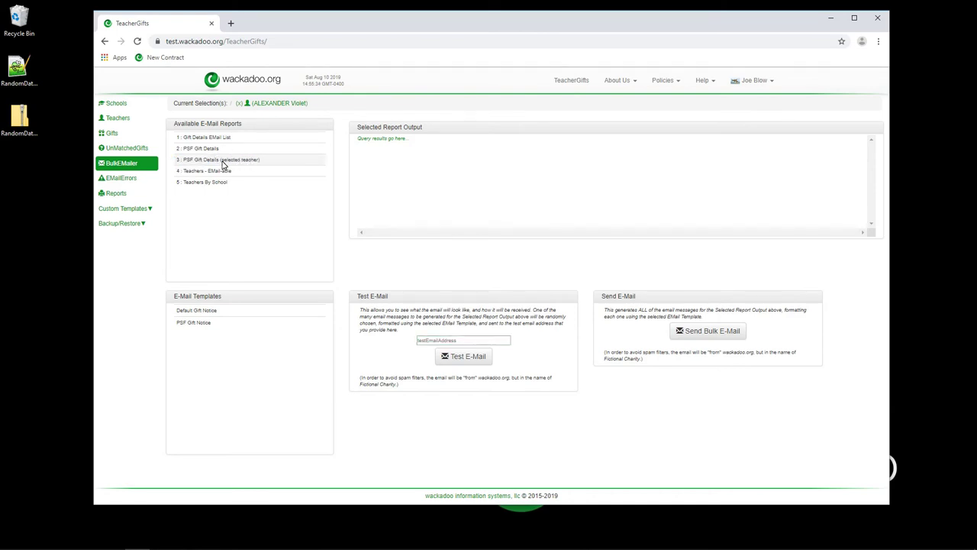
left_click(222, 161)
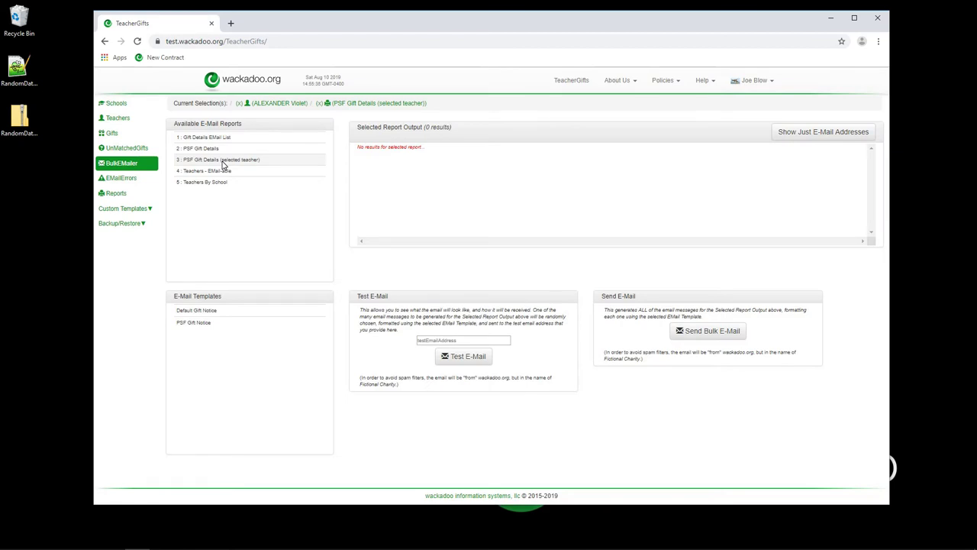
left_click(222, 161)
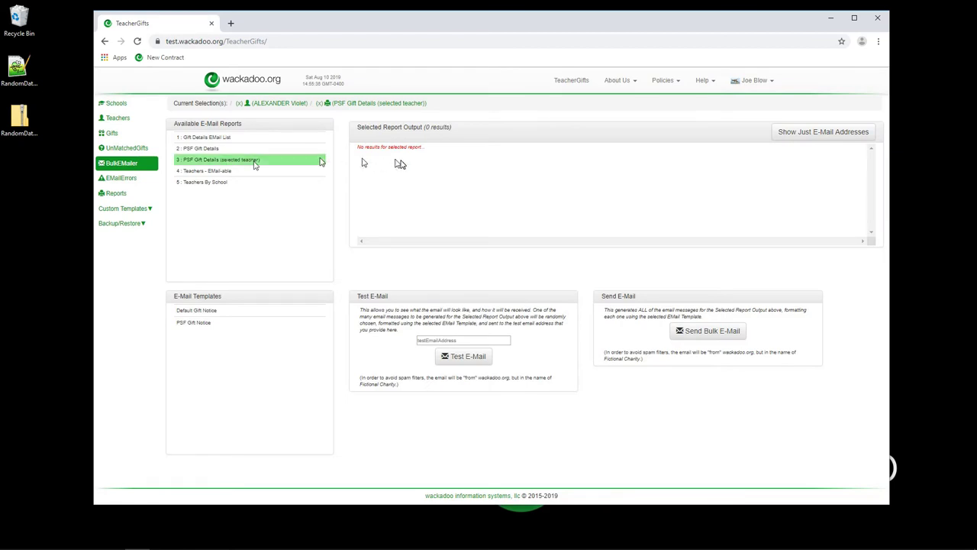
left_click(239, 103)
left_click(201, 134)
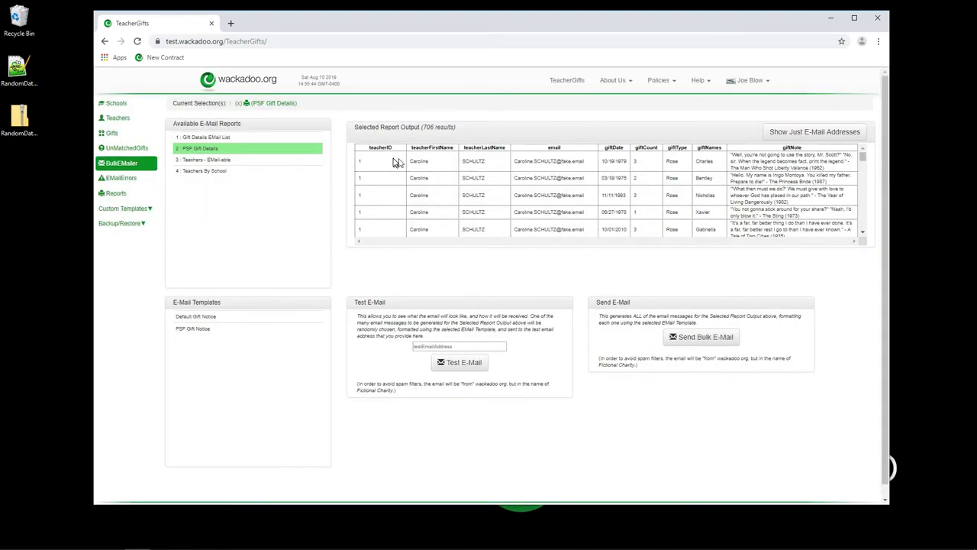
Search the Teachers list by the teacher's first name and open her record.
left_click(116, 121)
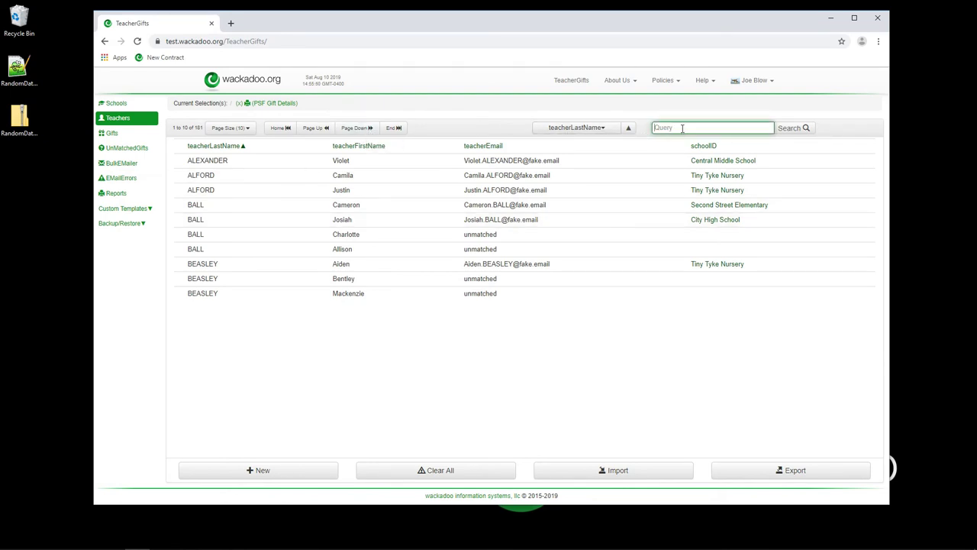
type("Carolin")
key("Return")
left_click(353, 180)
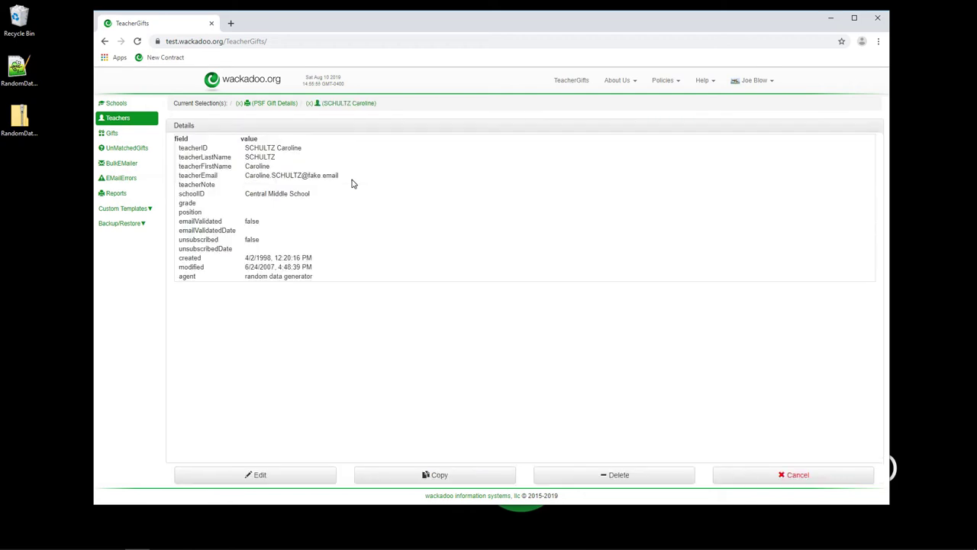
Run PSF Gift Details (selected teacher) in BulkEMailer, narrowing results to her 12 gifts.
left_click(116, 166)
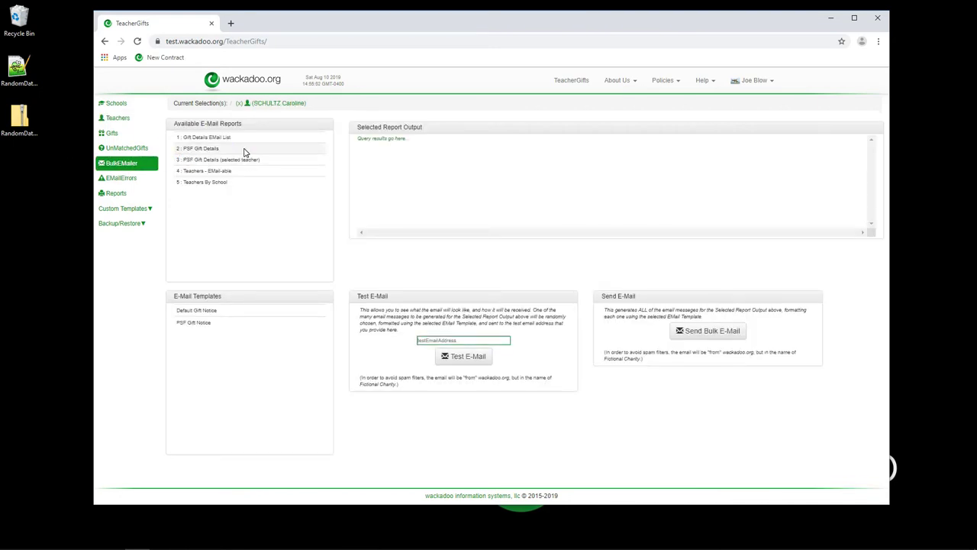
left_click(243, 149)
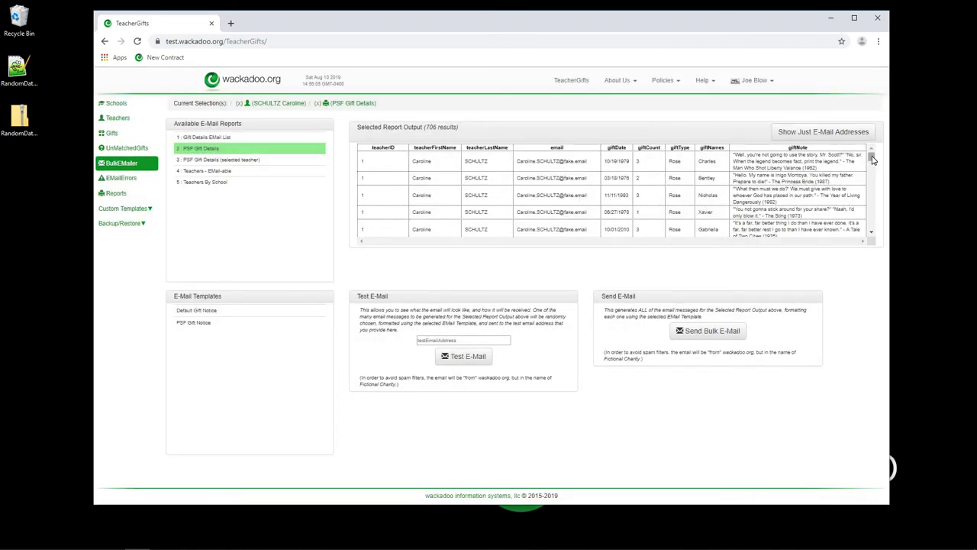
left_click_drag(871, 155, 876, 165)
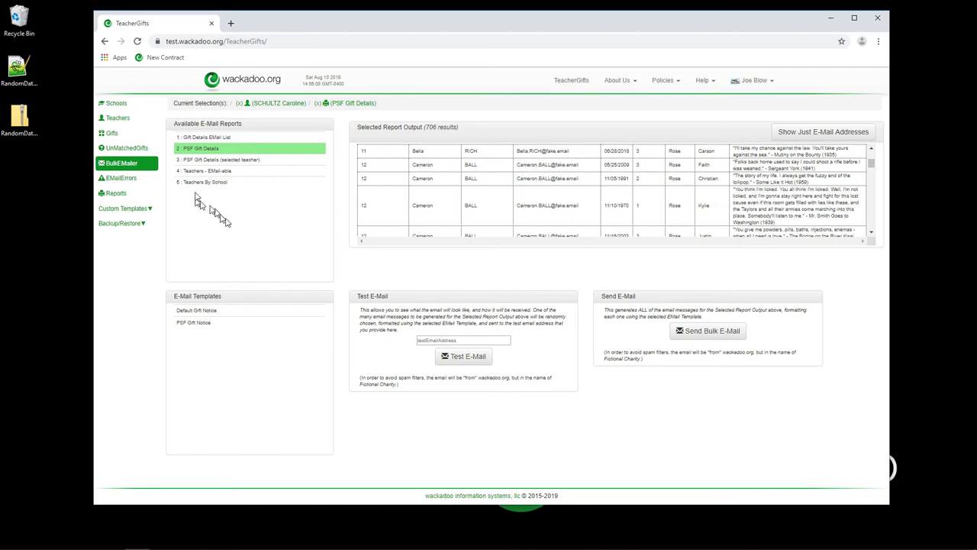
left_click(213, 161)
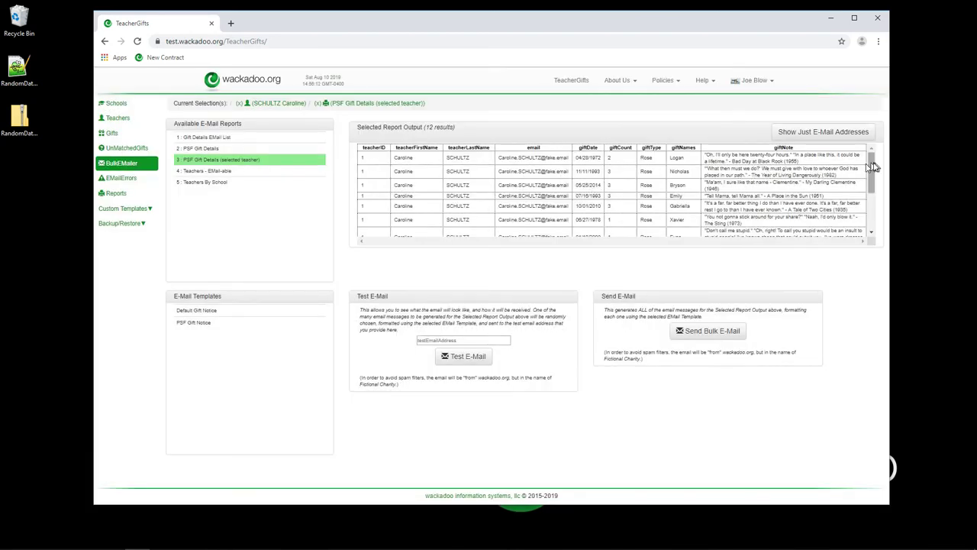
left_click_drag(872, 162, 875, 149)
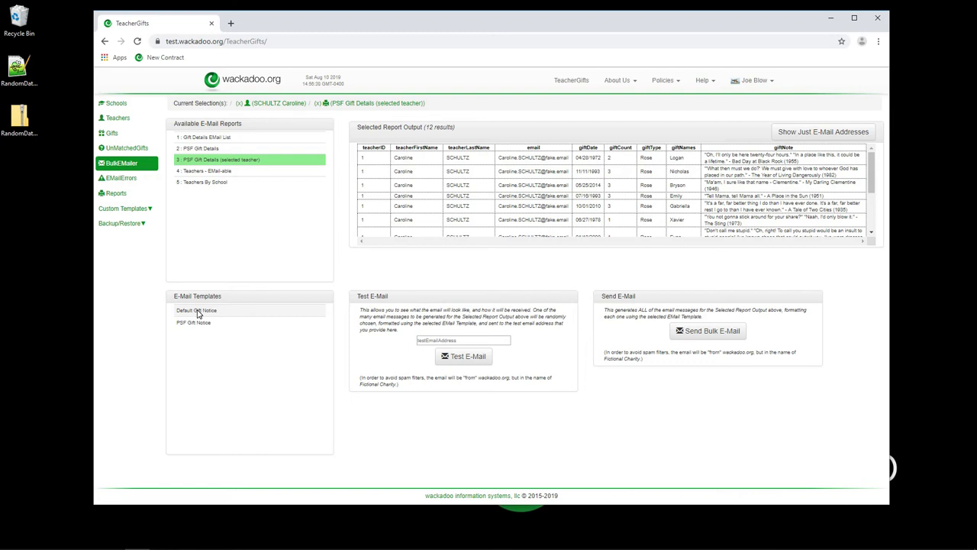
Choose the Default Gift Notice e-mail template for the selected-teacher report.
left_click(197, 310)
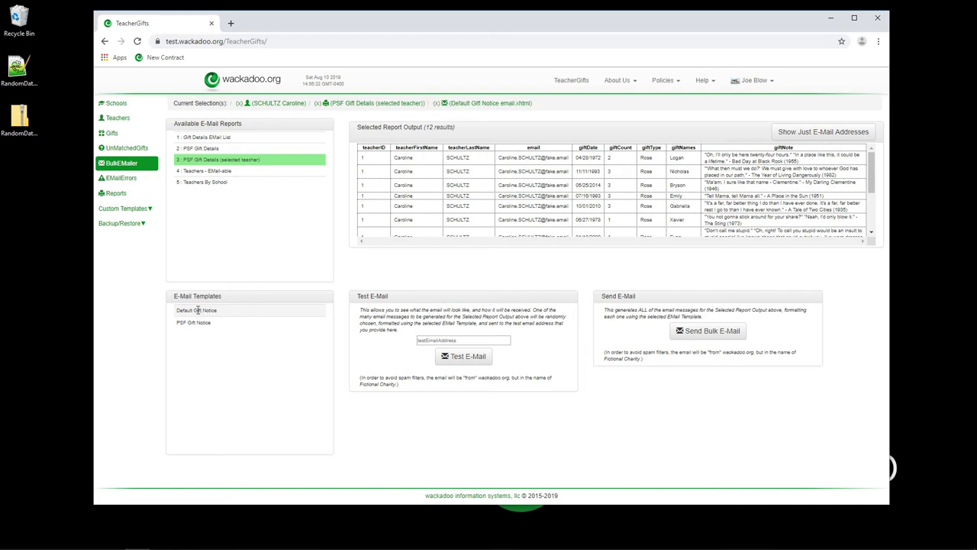
left_click(259, 311)
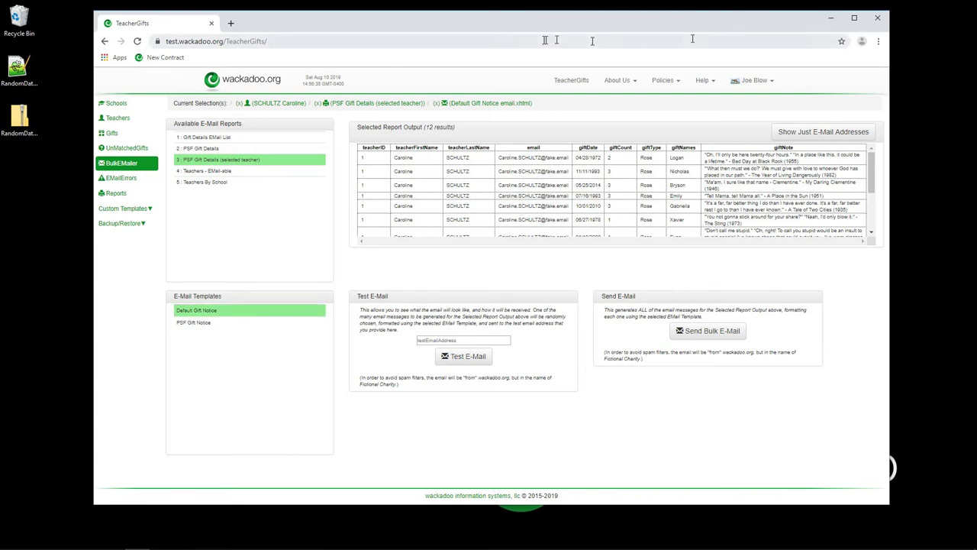
left_click(212, 313)
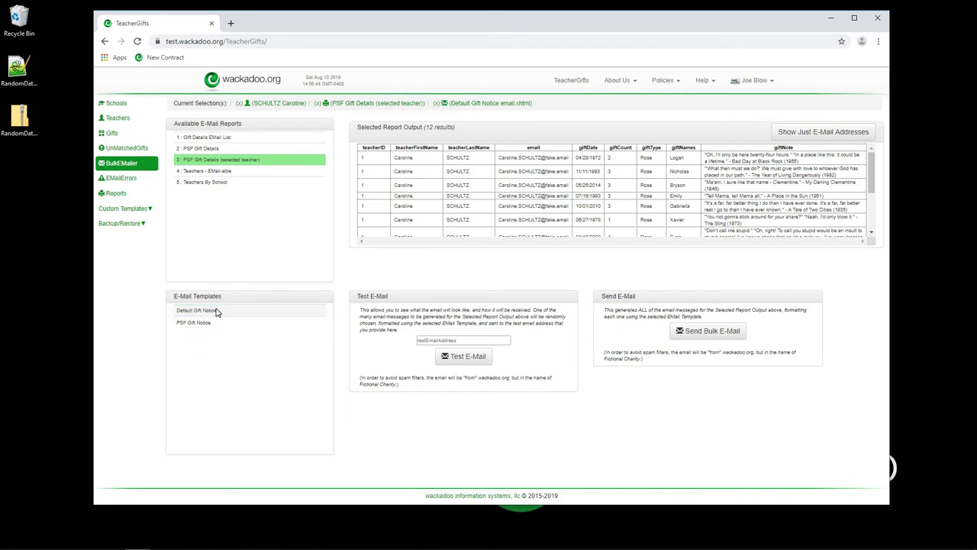
left_click(321, 315)
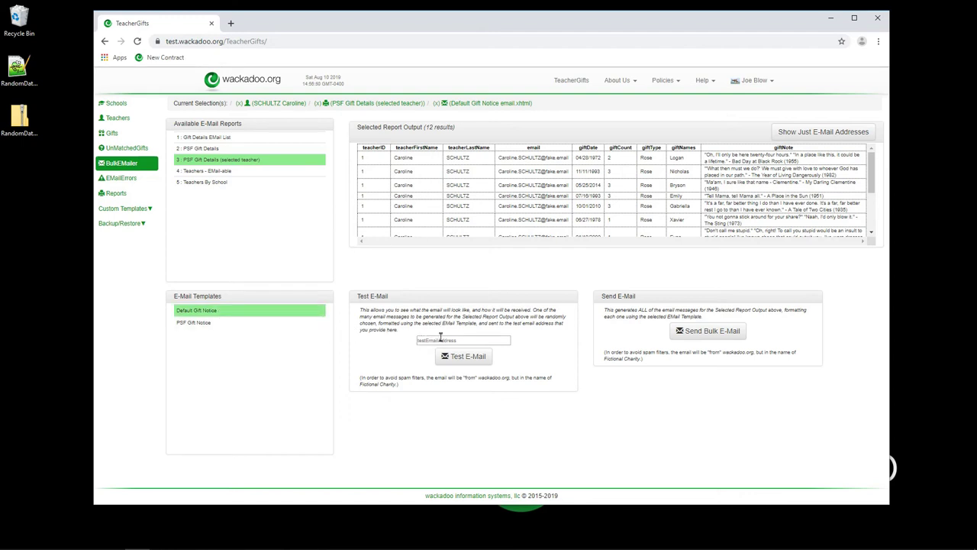
Enter the test recipient's e-mail address in the testEmailAddress field.
left_click(439, 341)
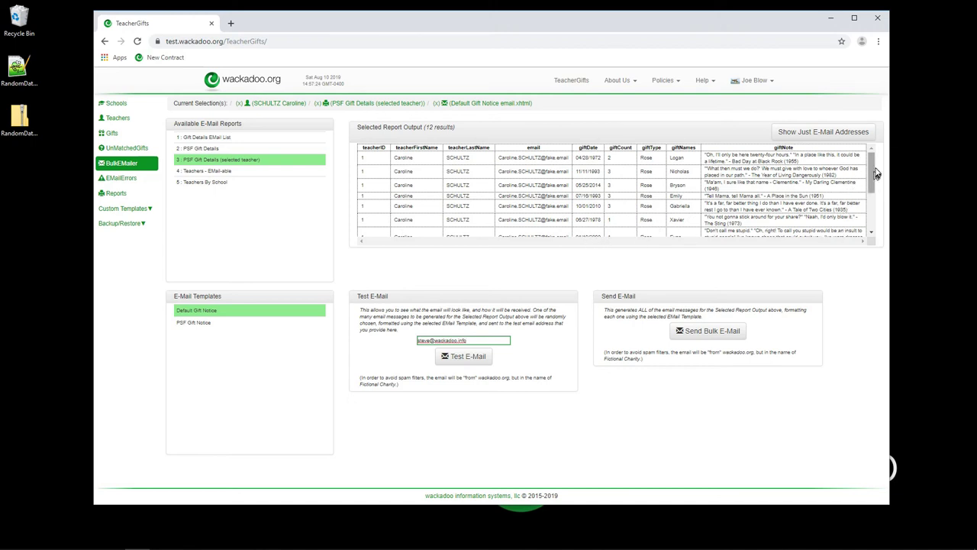
left_click_drag(871, 173, 871, 220)
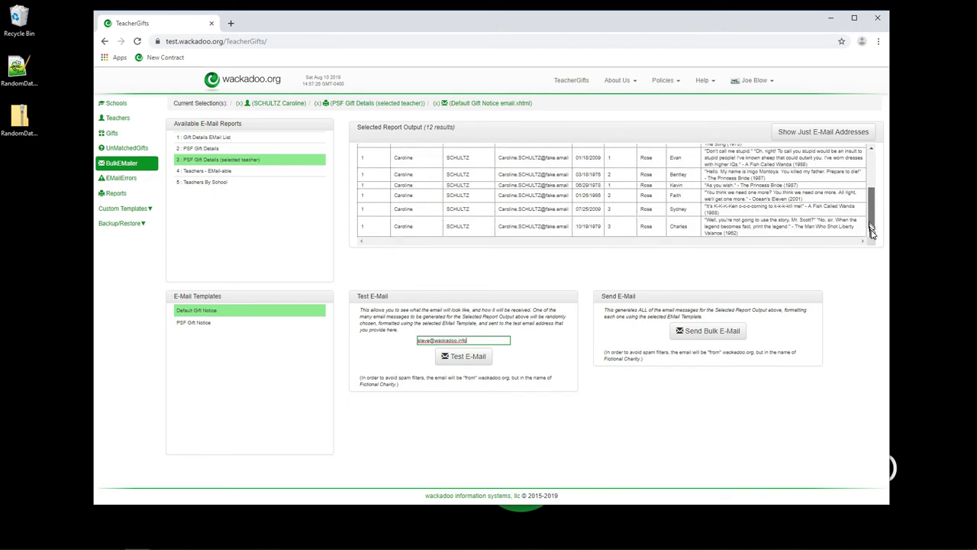
Start a test e-mail and change its subject to 'Gifts For You From The Fund Raiser'.
left_click(470, 357)
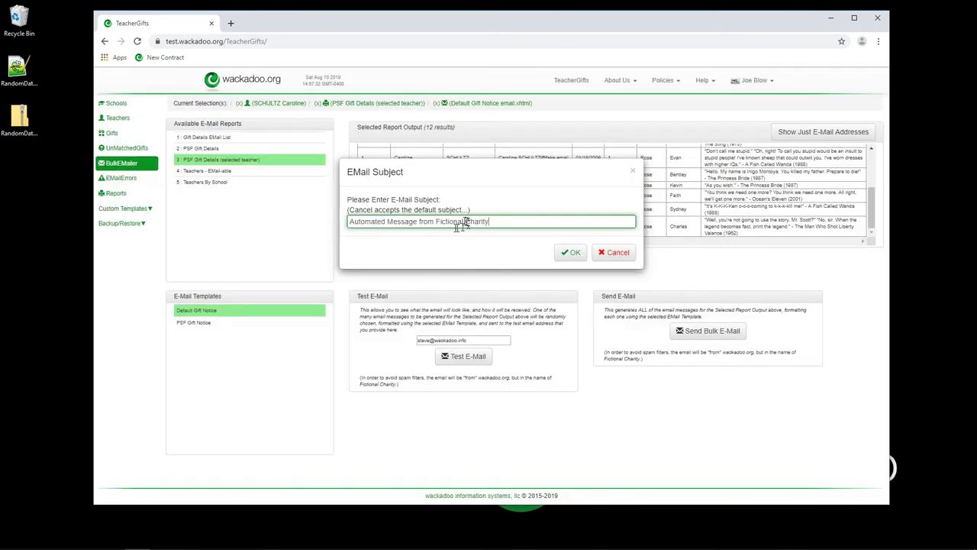
left_click(403, 221)
left_click(495, 221)
key("ctrl+a")
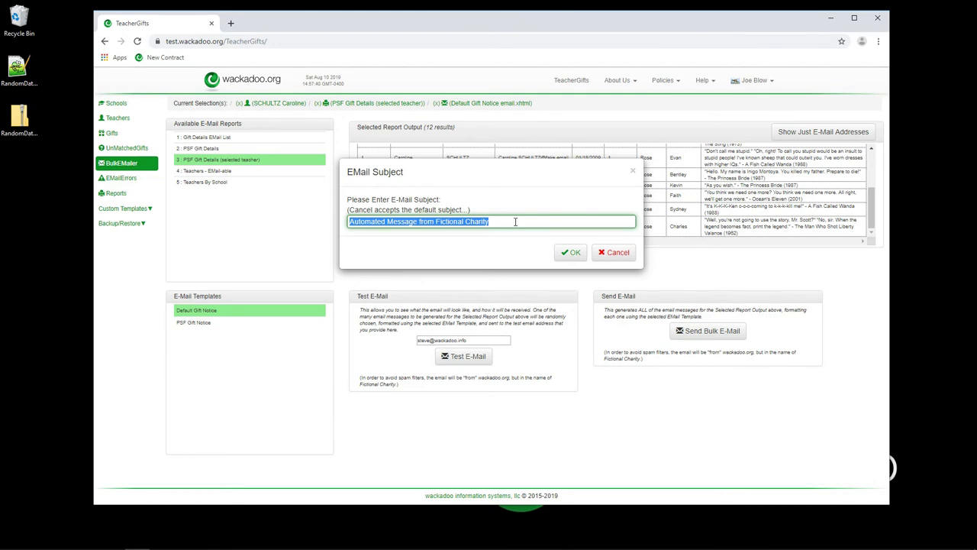
type("Fund Raiser Gi")
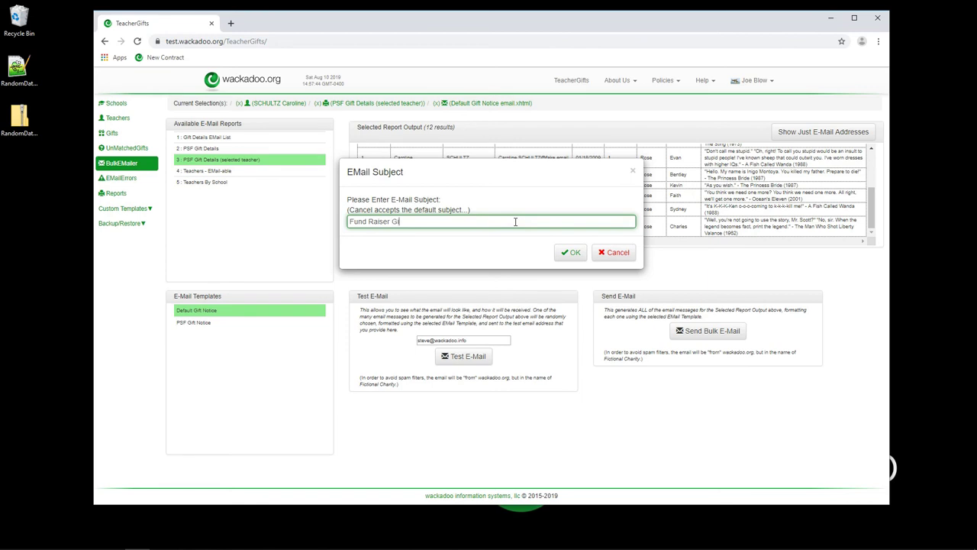
type("ft Report")
key("ctrl+shift+Left")
key("BackSpace")
key("ctrl+shift+Left")
key("ctrl+x")
key("Home")
key("ctrl+v")
type("for You From The F")
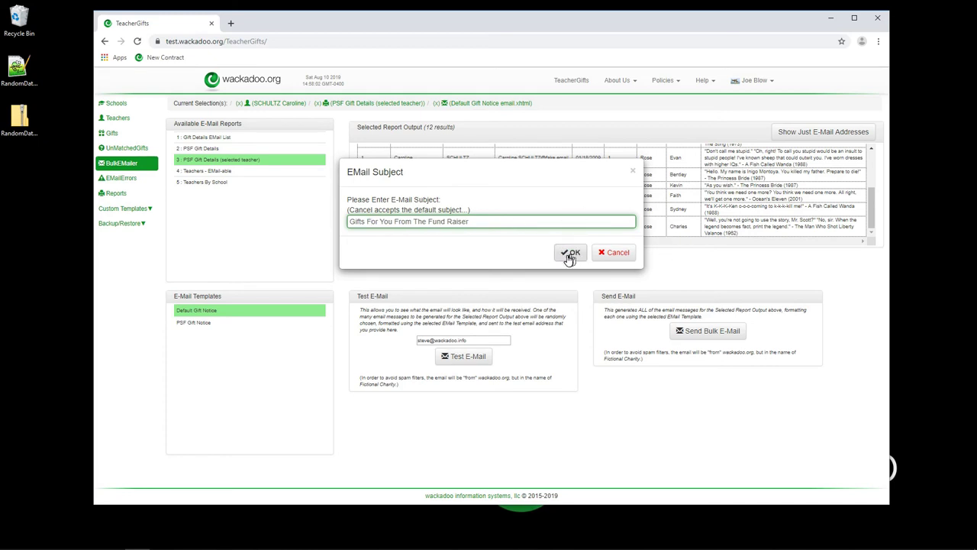
Send the single test e-mail and dismiss the completion message (1 success, 0 failures).
left_click(571, 253)
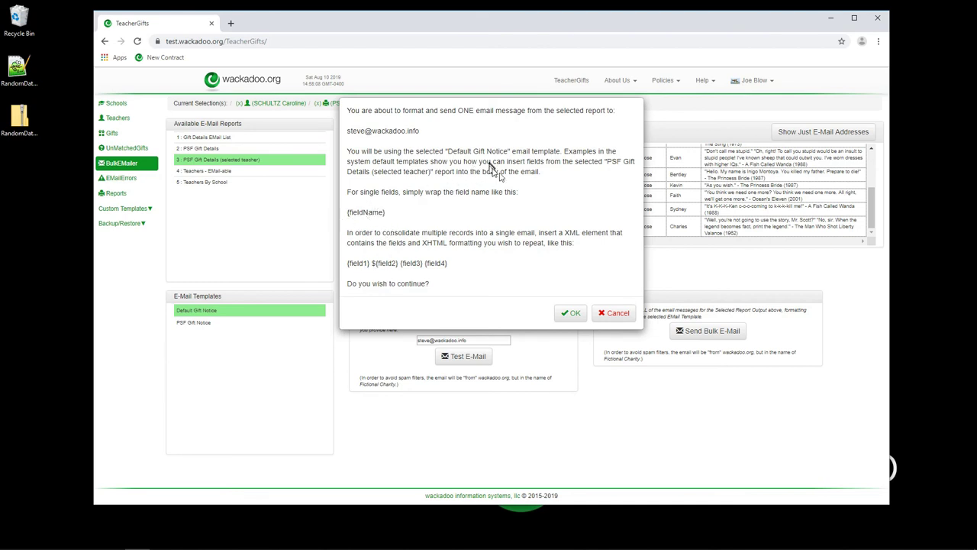
left_click(571, 314)
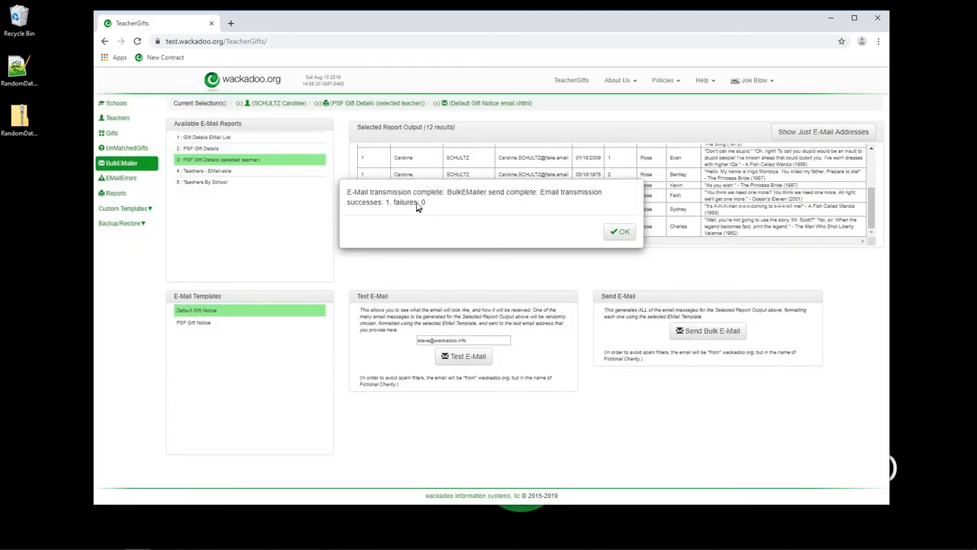
left_click(619, 232)
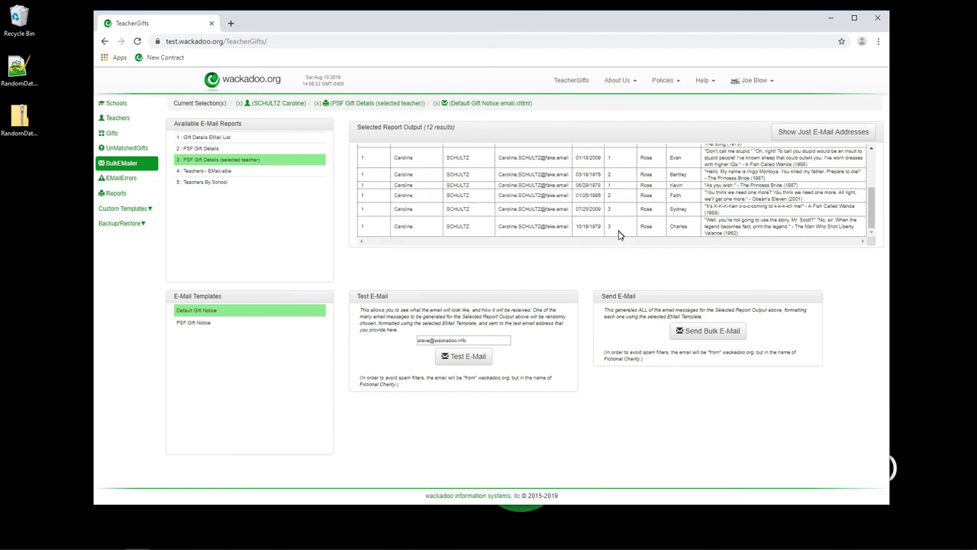
Launch Windows Mail and open the newly arrived gift notice message in the Inbox.
mouse_move(107, 547)
left_click(112, 539)
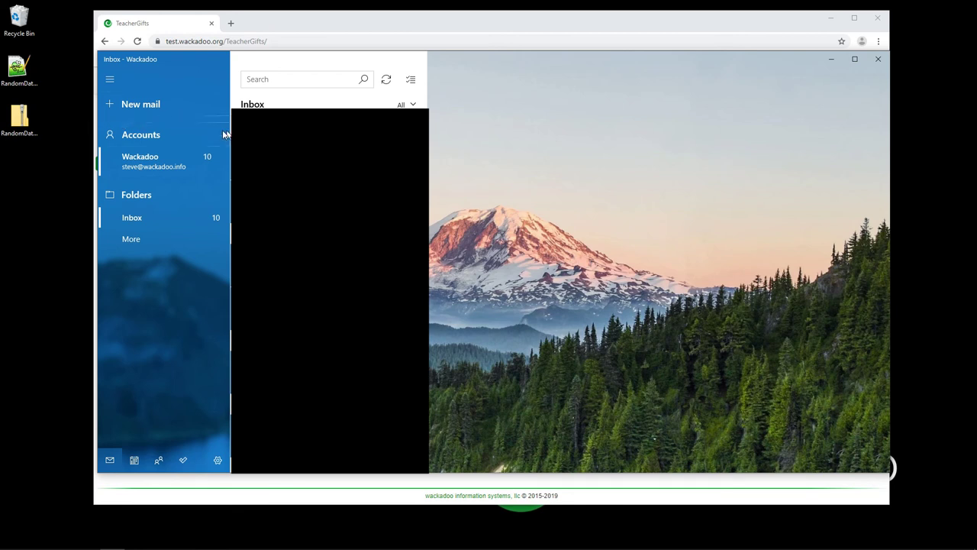
left_click(146, 103)
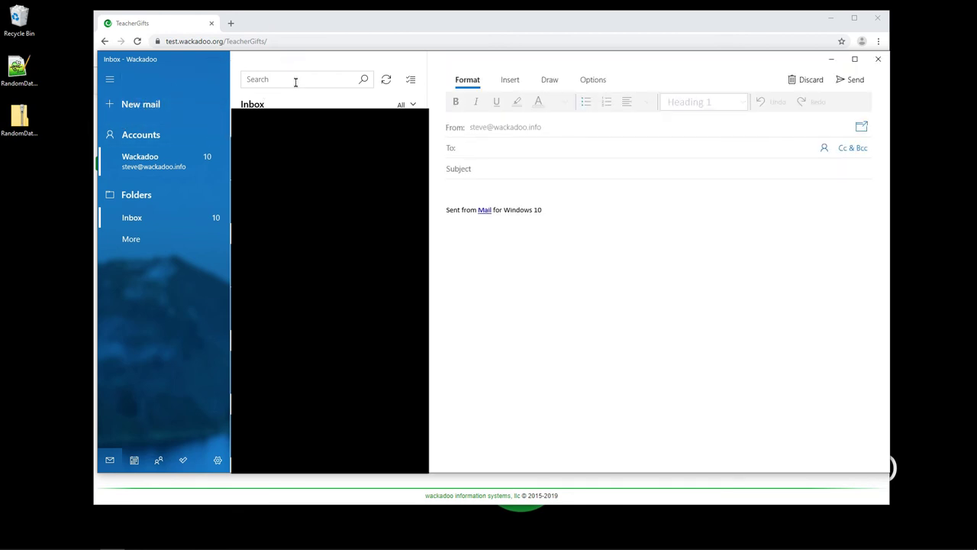
left_click(427, 147)
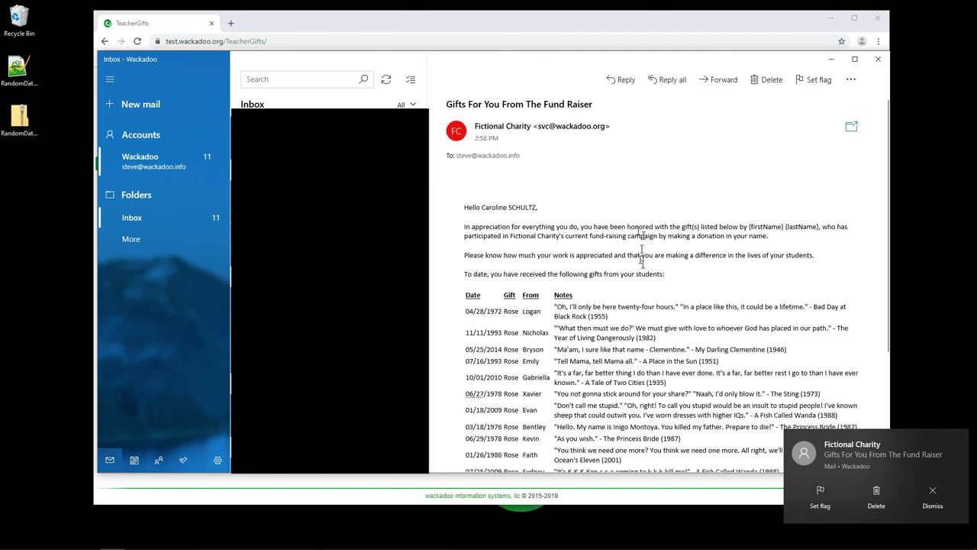
Scroll through the message body, selecting the signature block, footer credit line and 'everything'.
scroll(612, 292, "down", 3)
scroll(612, 293, "down", 5)
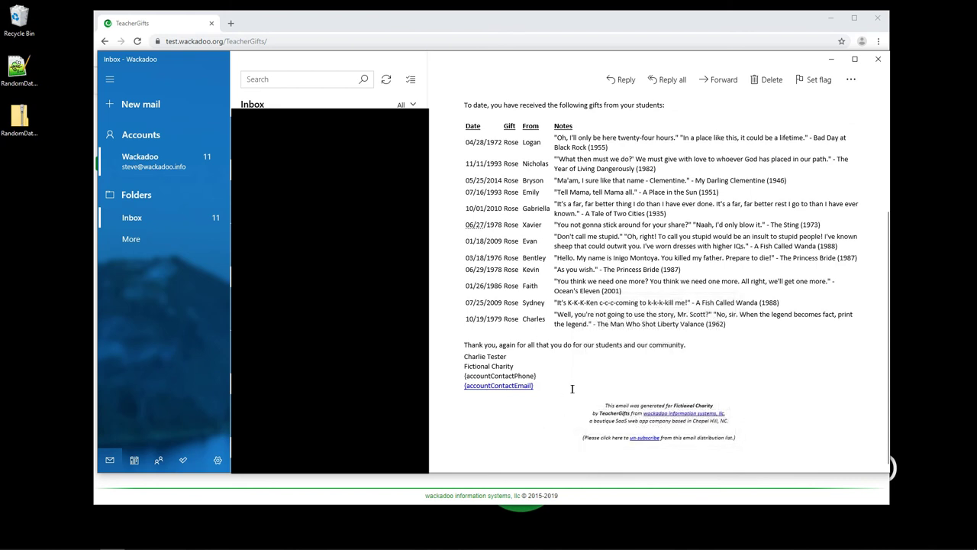
triple_click(465, 355)
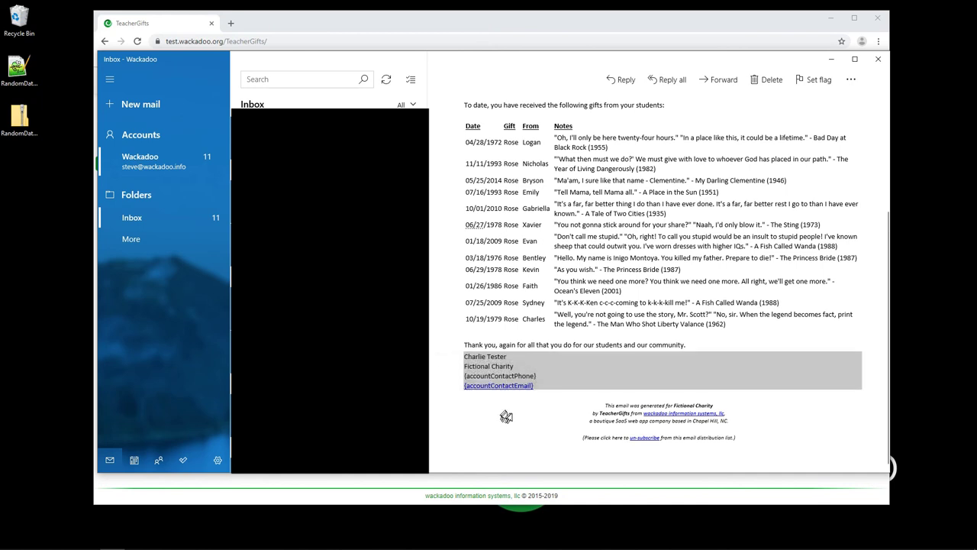
triple_click(508, 417)
scroll(608, 229, "up", 4)
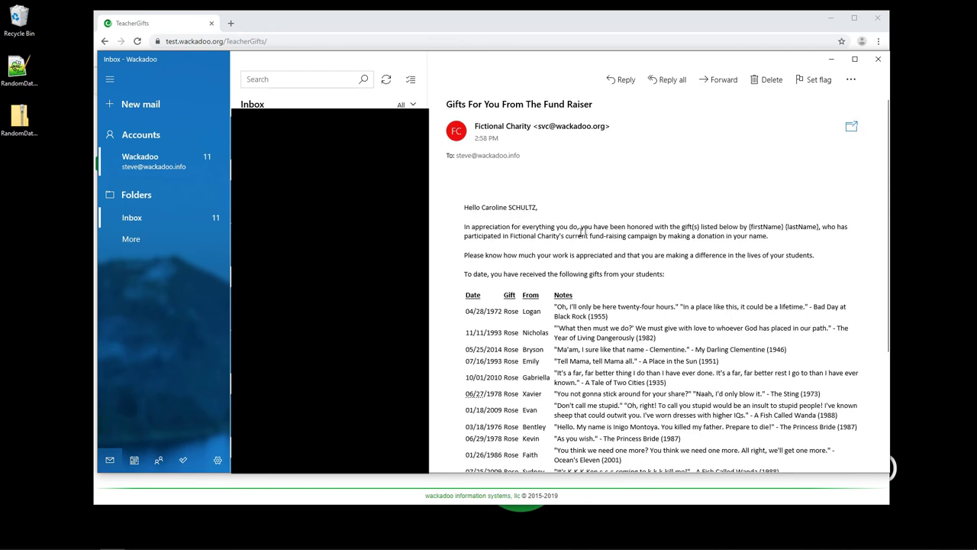
double_click(538, 227)
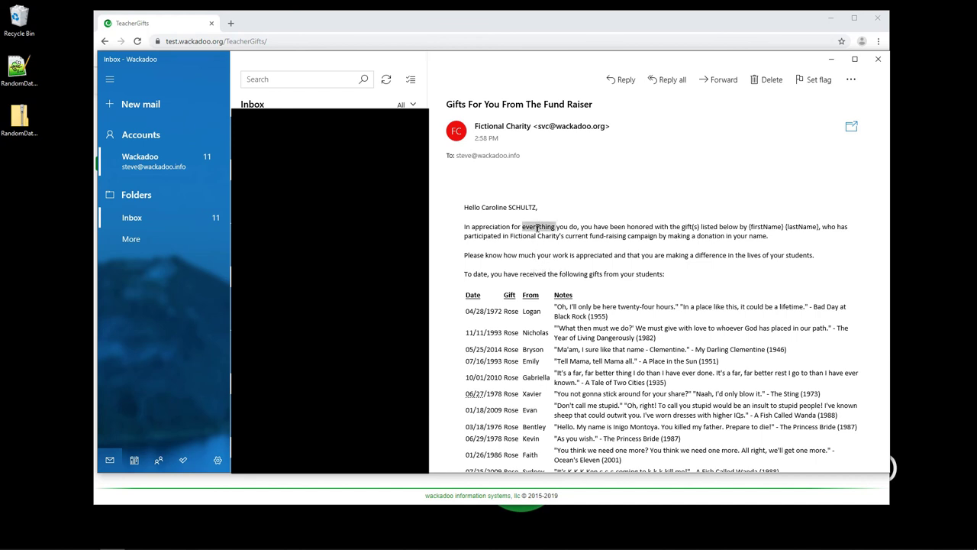
Close Mail and show the teacher's details record: Central Middle School, emailValidated false.
left_click(636, 293)
left_click(875, 61)
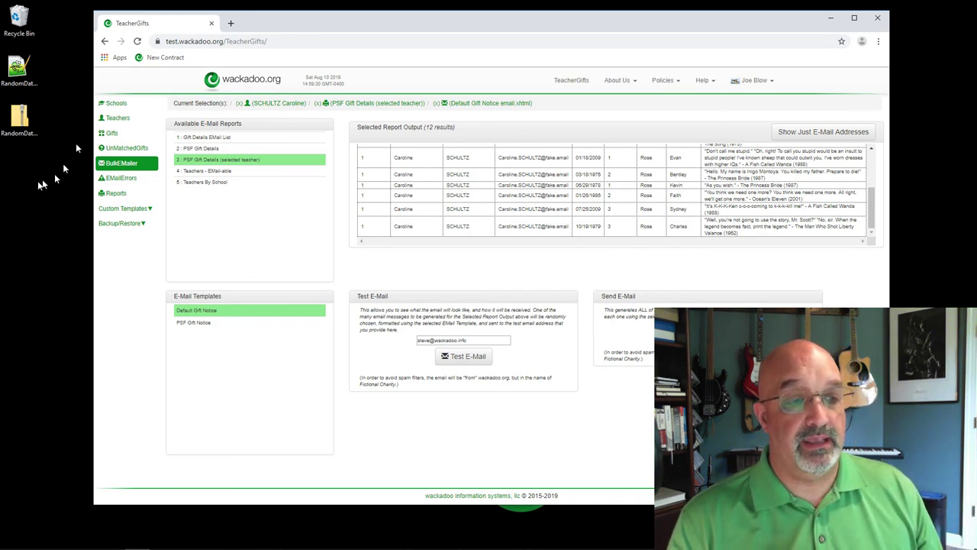
left_click(110, 180)
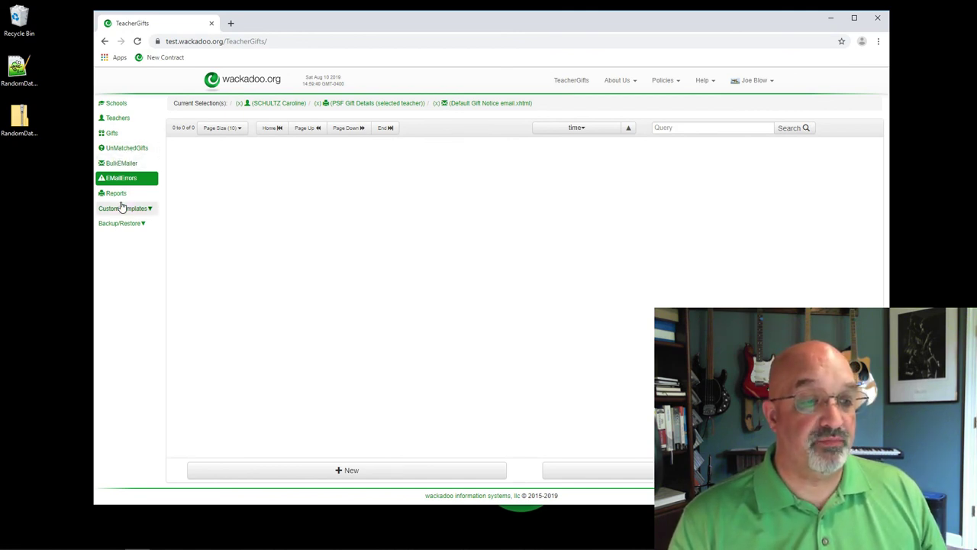
left_click(114, 122)
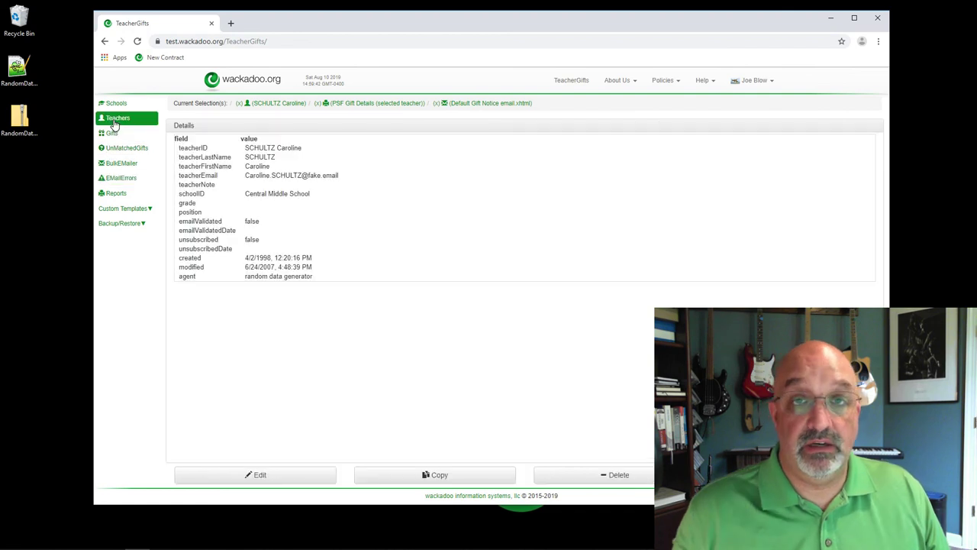